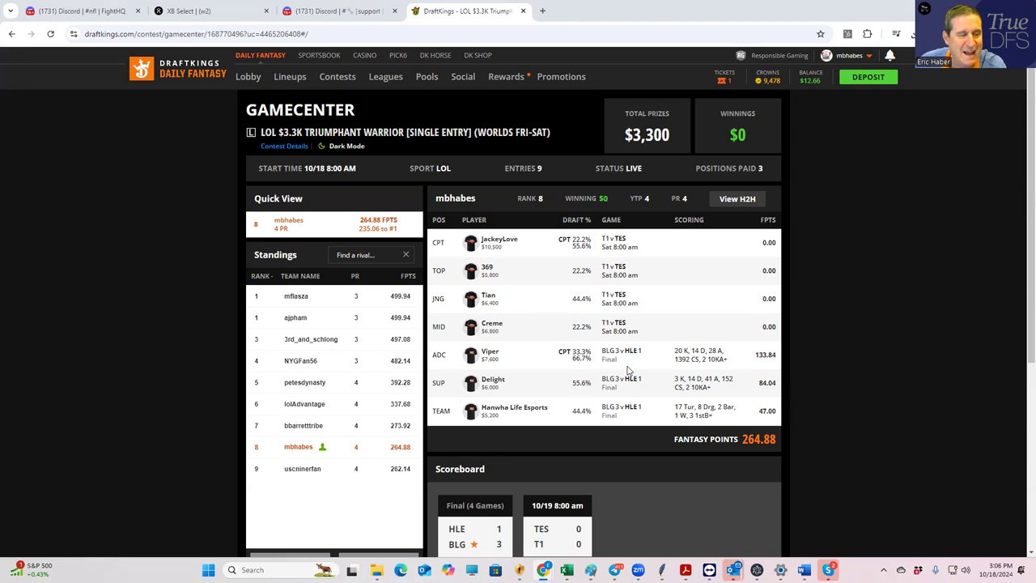
Review the lineups of the first- through sixth-place teams.
left_click(318, 303)
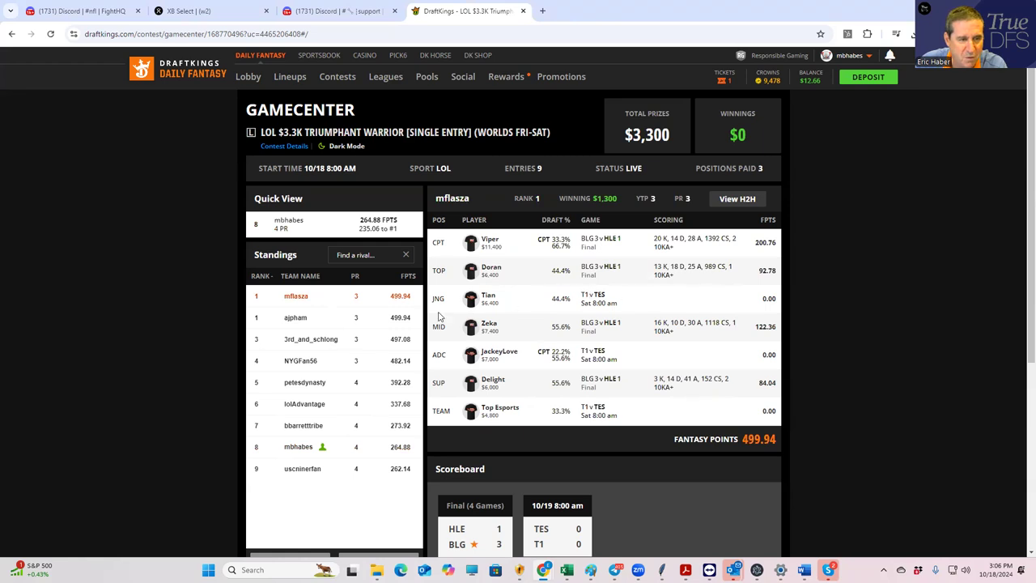
left_click(363, 320)
left_click(359, 343)
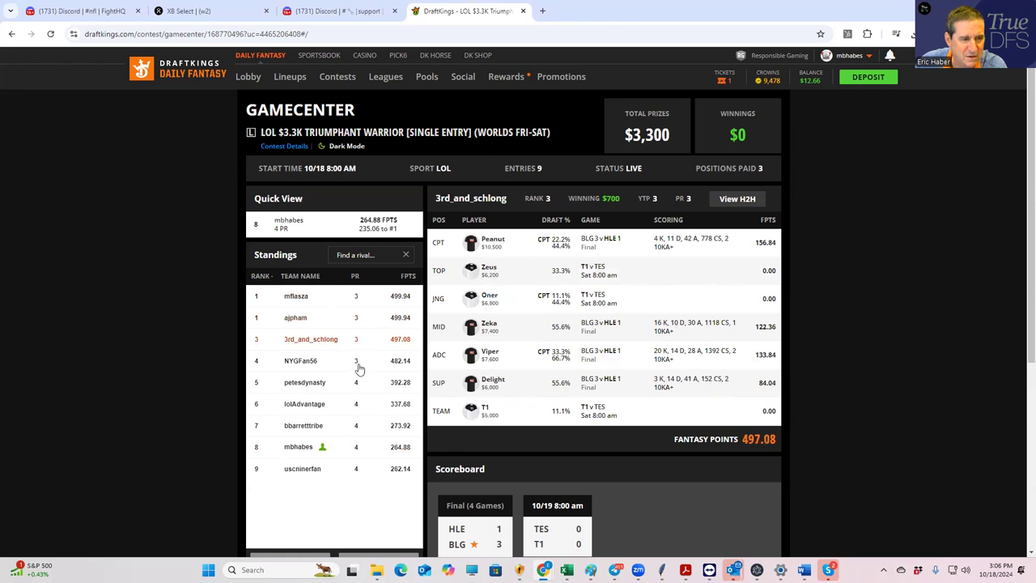
left_click(359, 366)
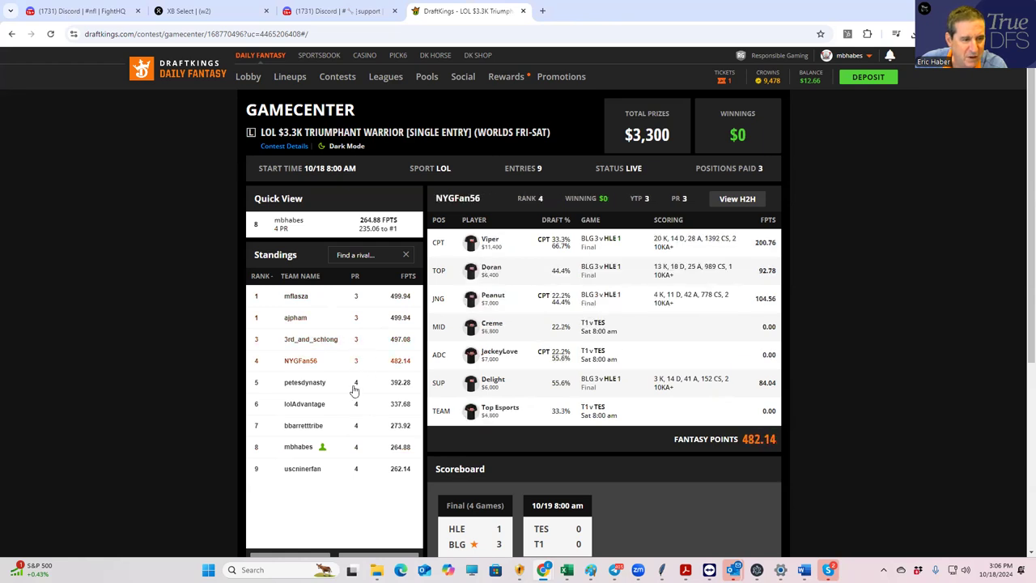
left_click(354, 390)
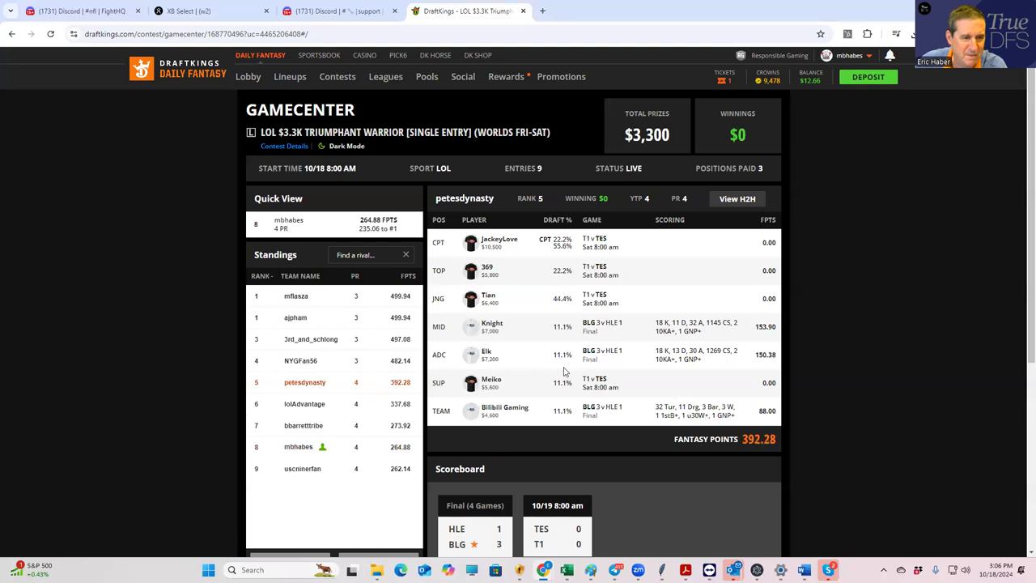
left_click(369, 404)
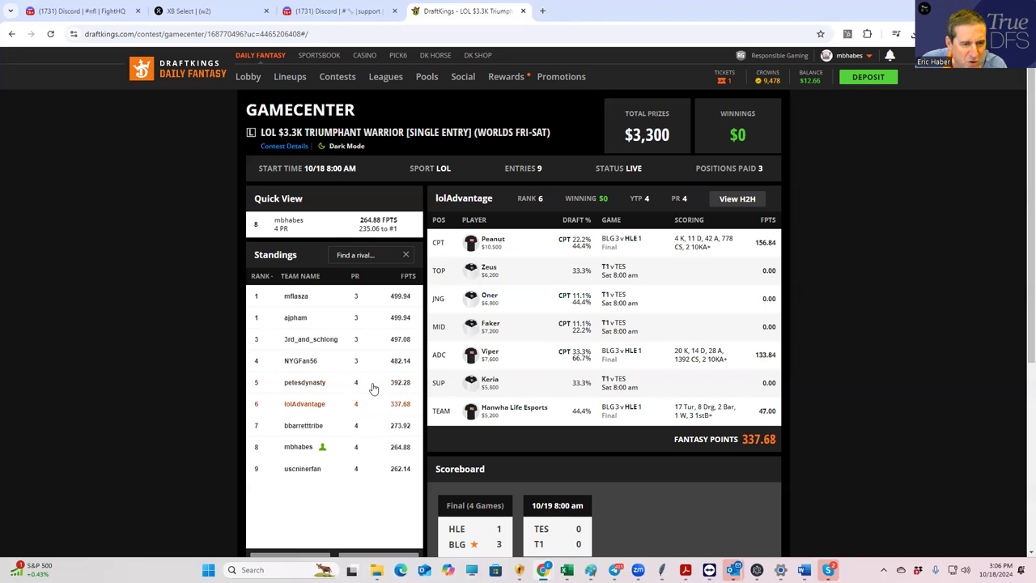
left_click(372, 384)
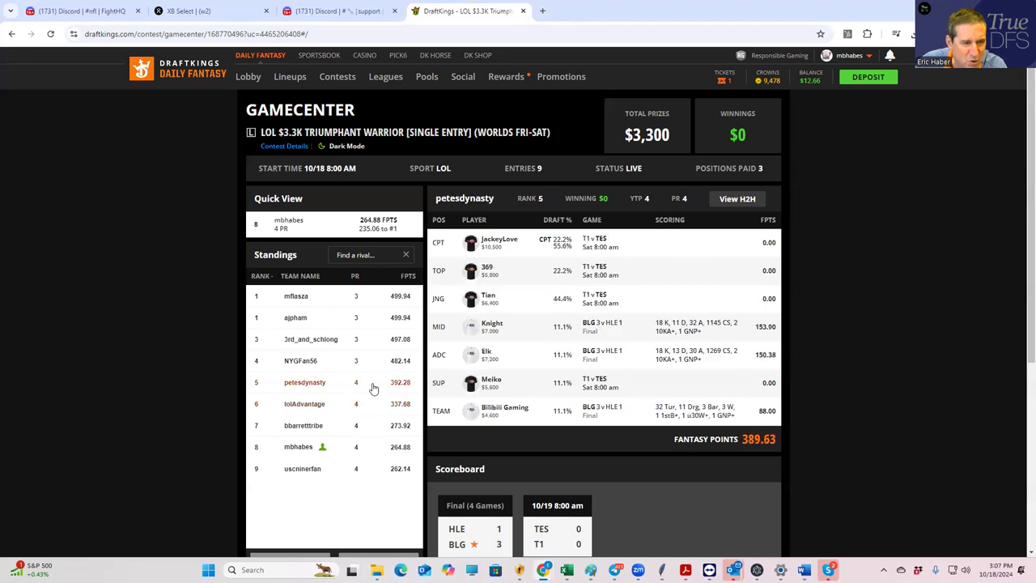
Compare the user's eighth-place lineup with the last-, fifth- and first-place lineups.
left_click(346, 450)
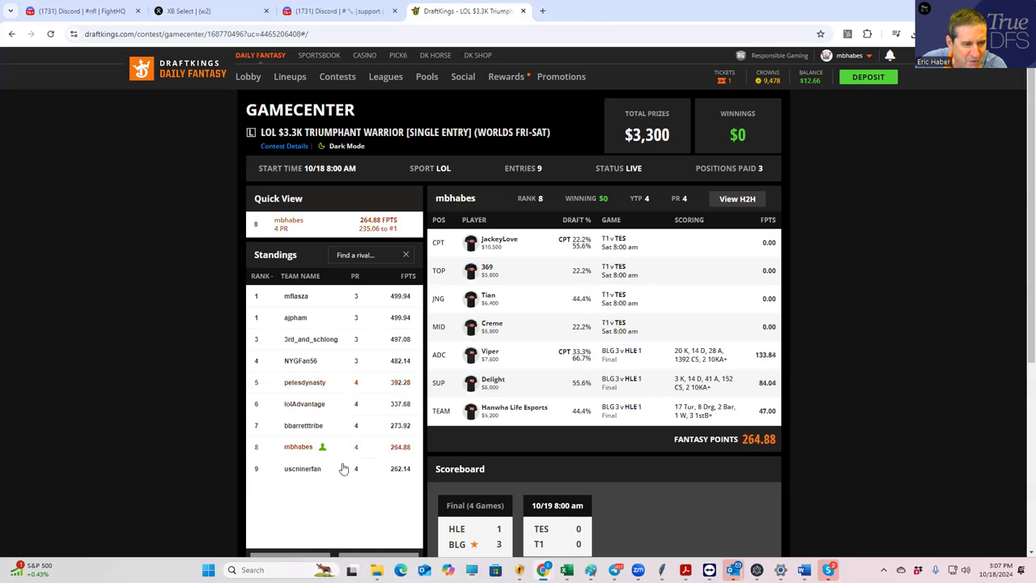
left_click(343, 472)
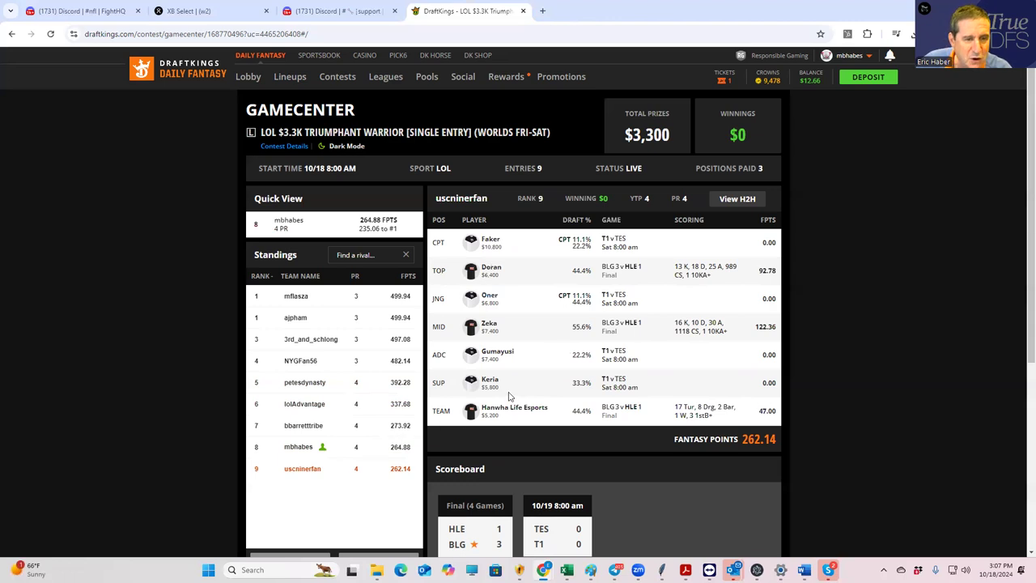
left_click(375, 445)
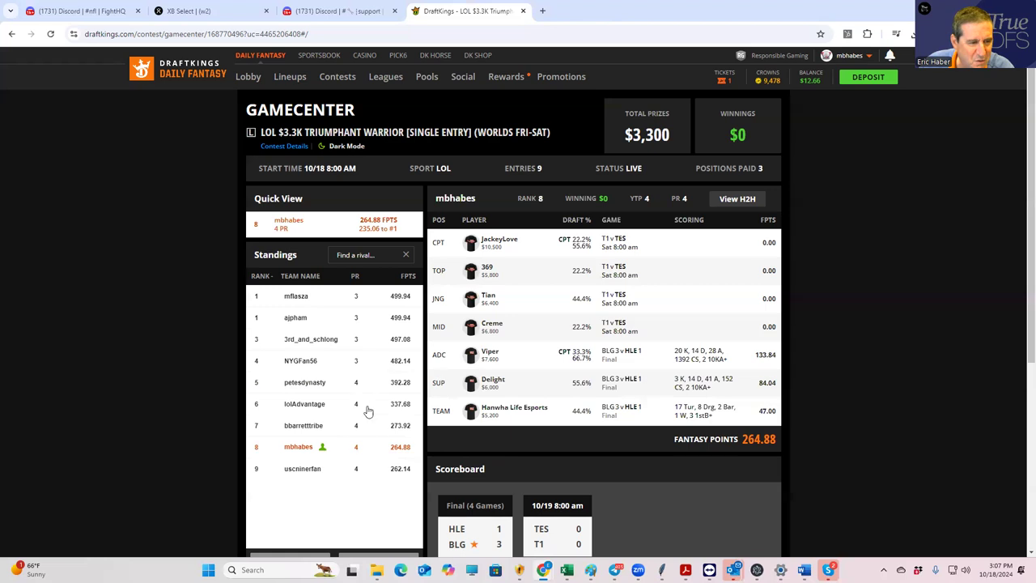
left_click(356, 382)
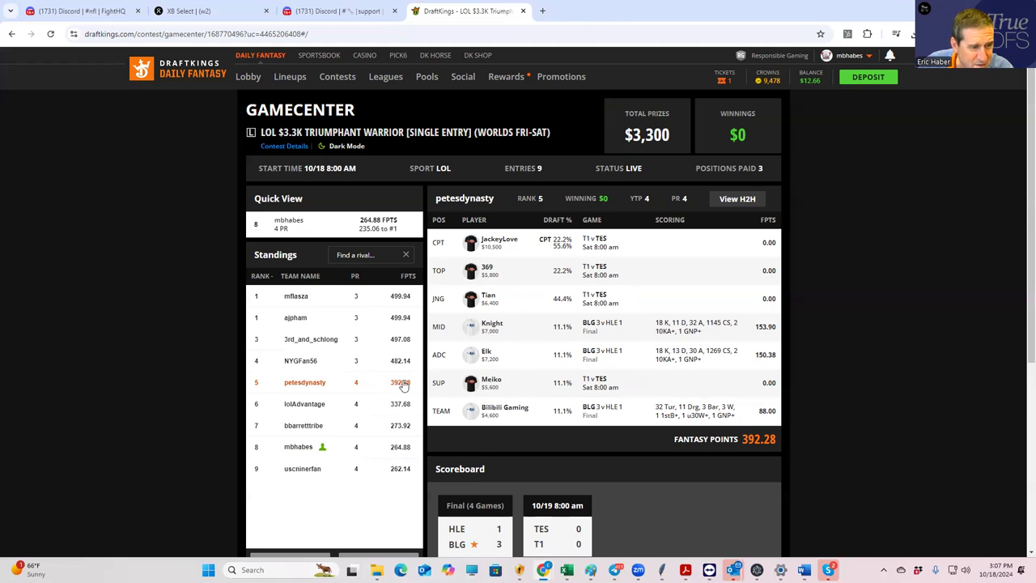
left_click(373, 301)
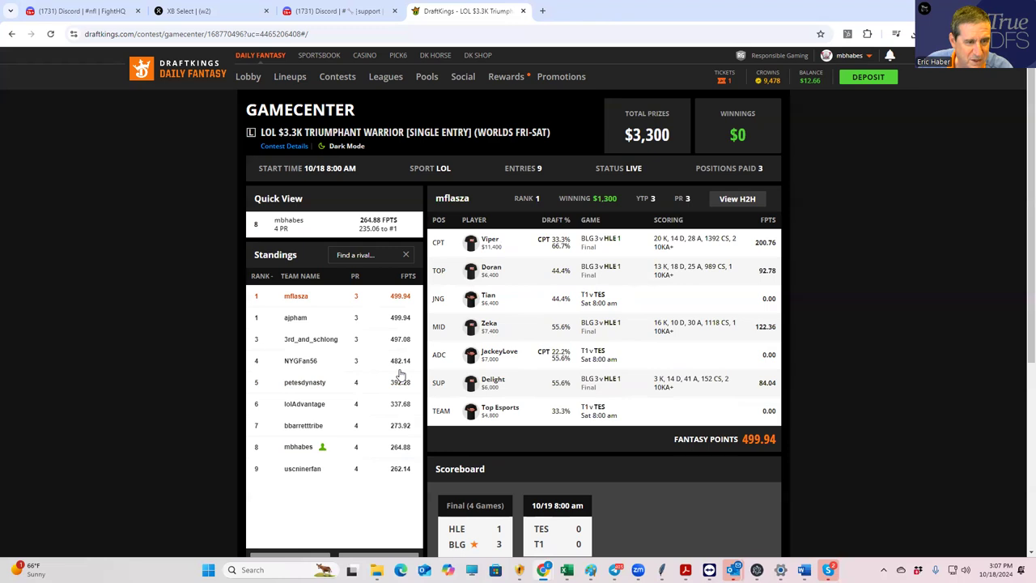
left_click(352, 447)
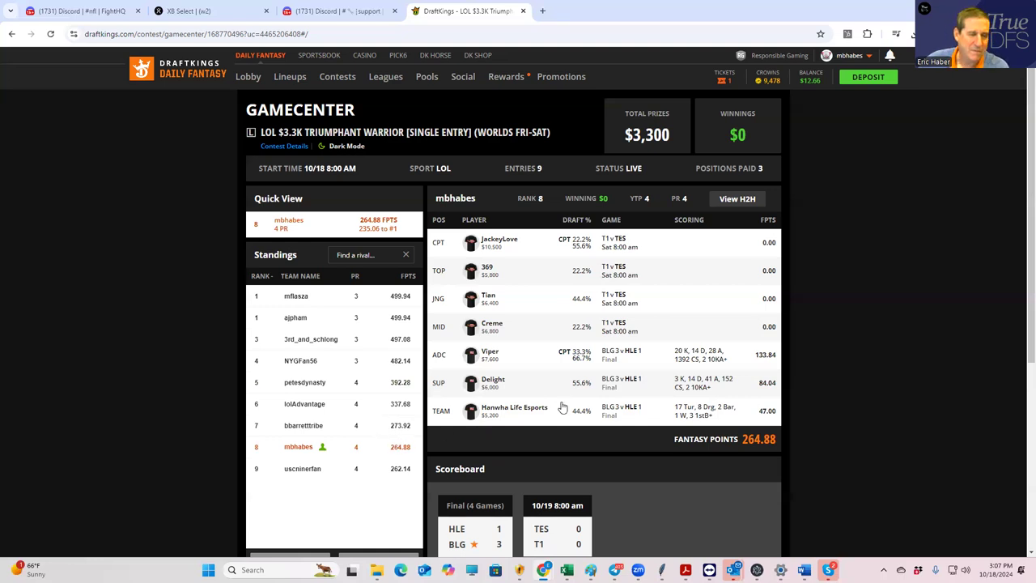
Open the 224th-place LOL $15K Shock Blast entry from My Contests and browse its Standings.
left_click(332, 77)
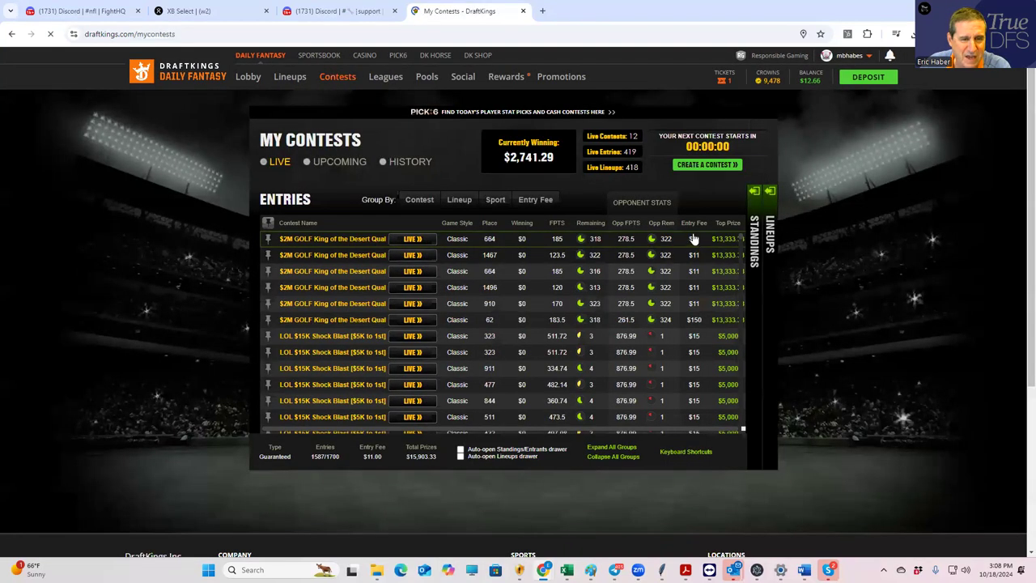
scroll(397, 301, "down", 5)
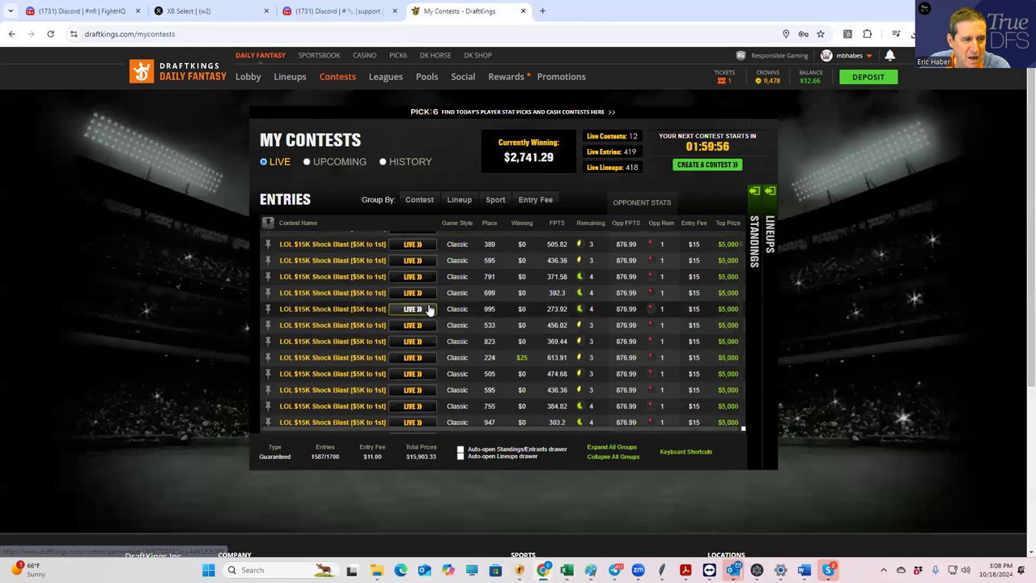
left_click(409, 358)
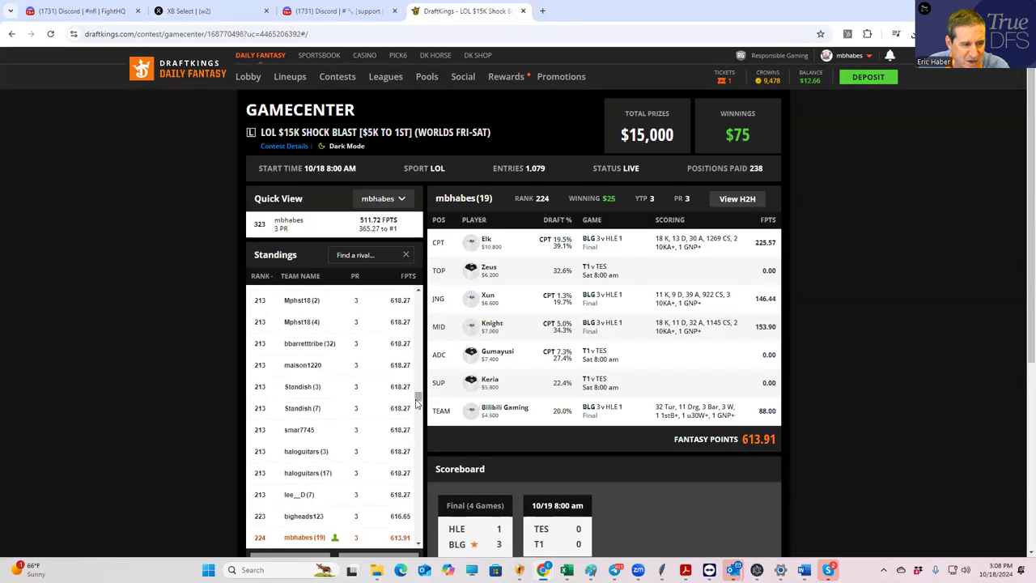
left_click_drag(418, 401, 421, 258)
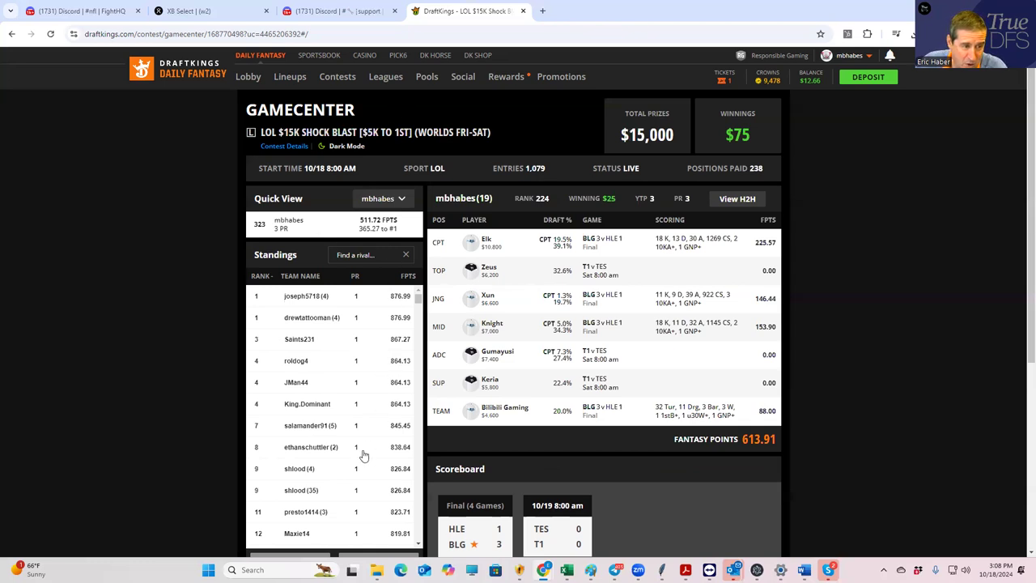
scroll(366, 438, "down", 3)
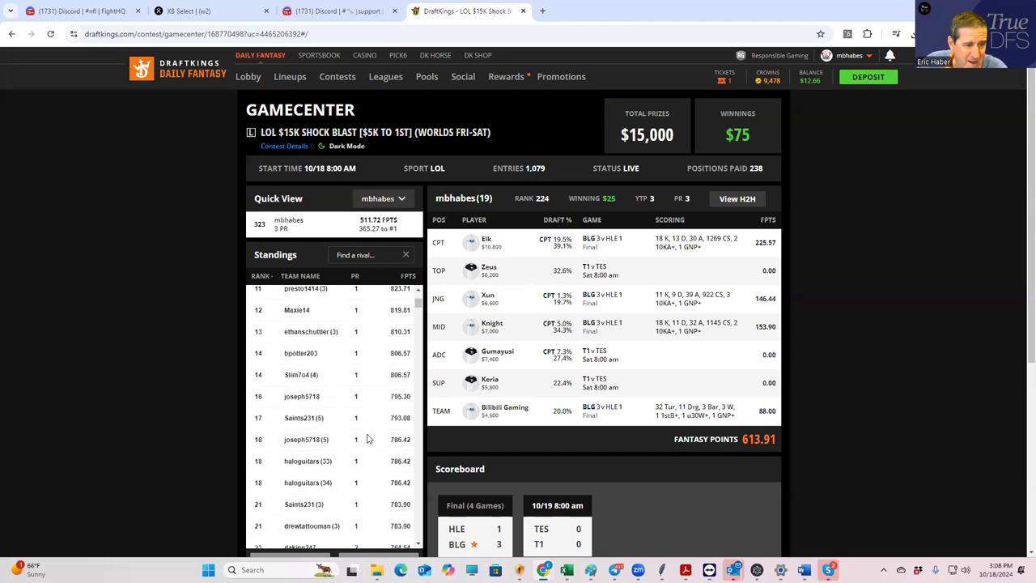
scroll(367, 437, "down", 4)
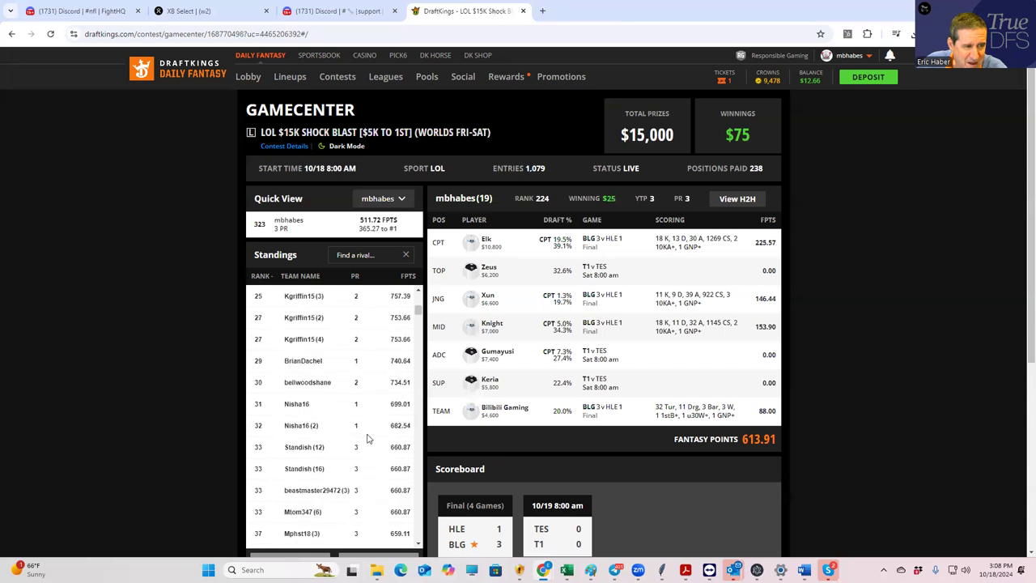
scroll(367, 437, "up", 3)
scroll(370, 435, "down", 2)
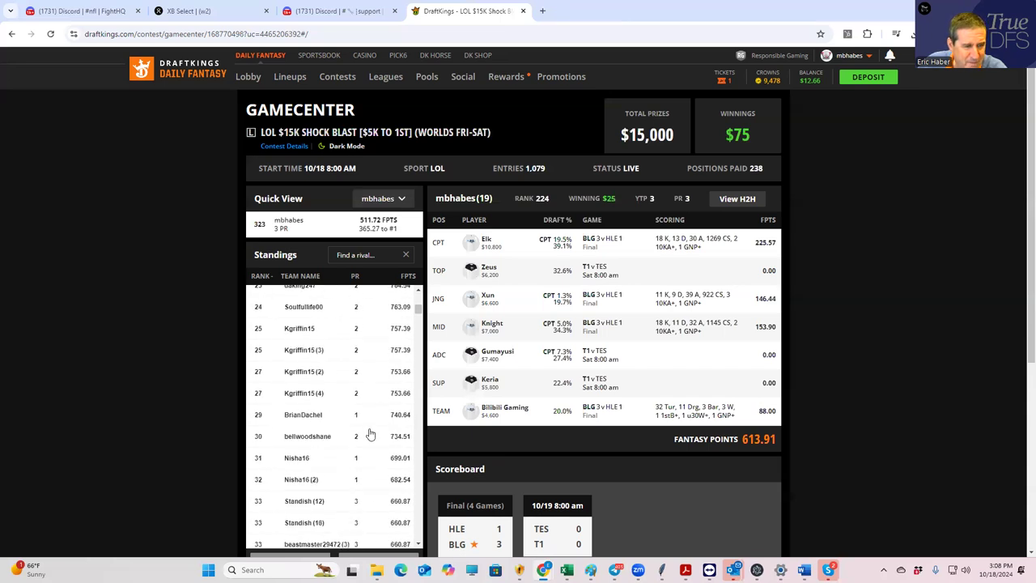
scroll(369, 435, "down", 2)
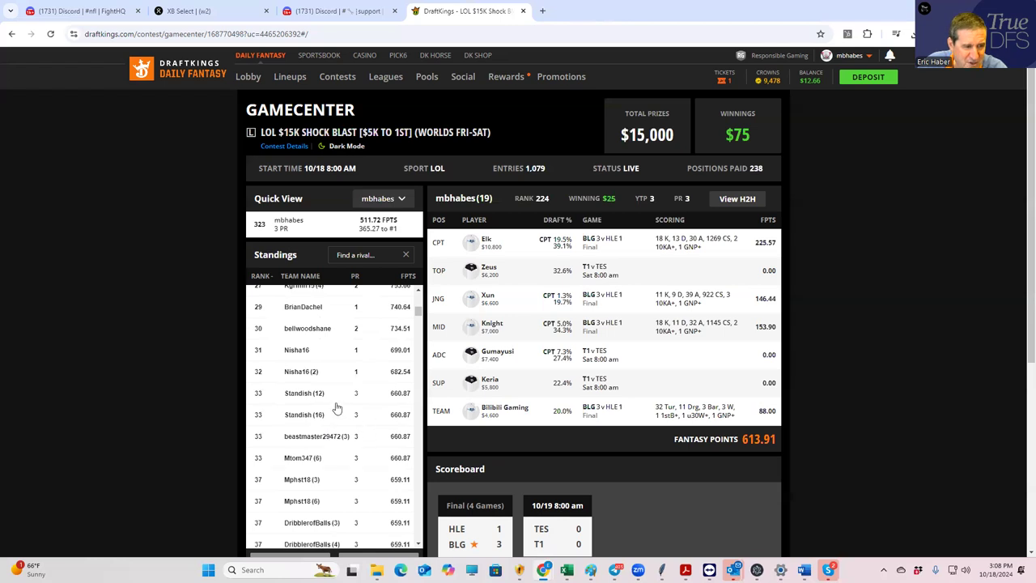
View the rank 33 lineup and several lineups tied at rank 37.
left_click(304, 396)
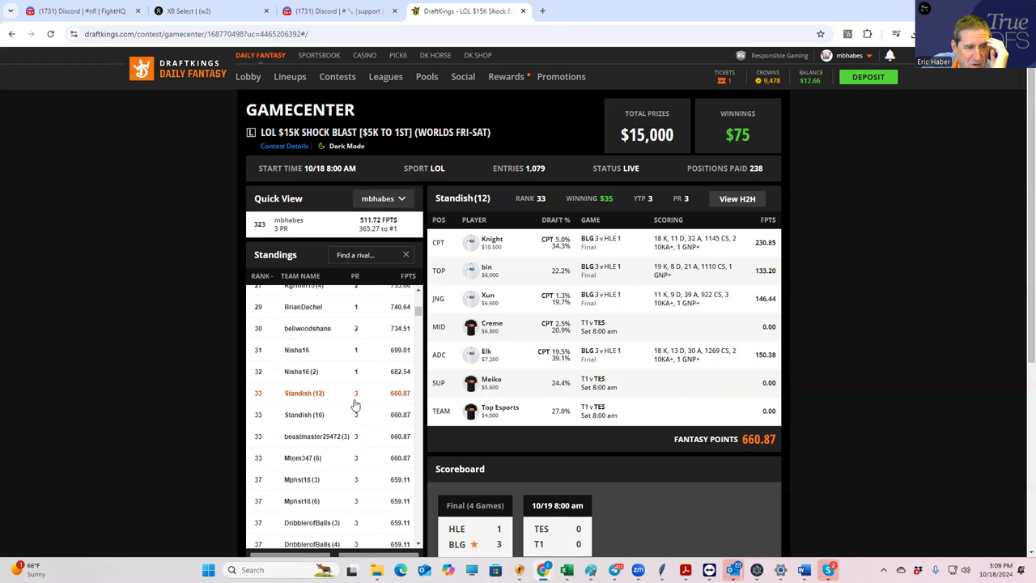
scroll(366, 472, "down", 2)
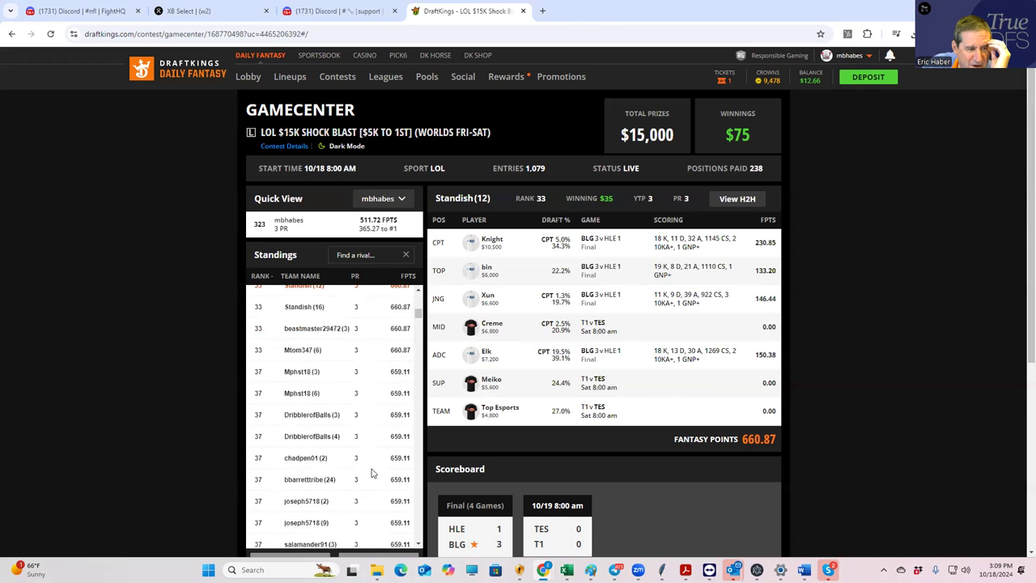
left_click(357, 374)
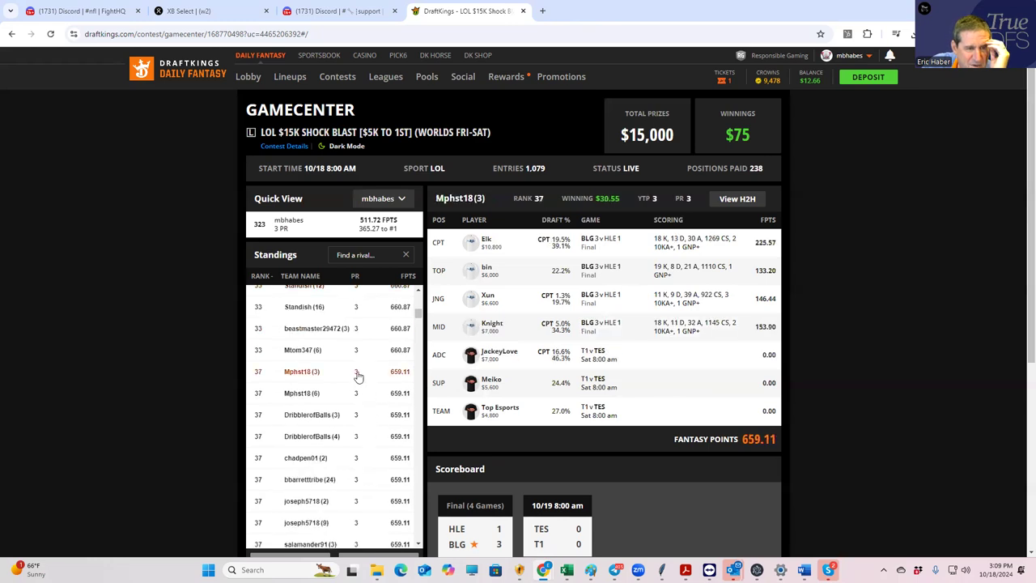
left_click(358, 441)
left_click(357, 459)
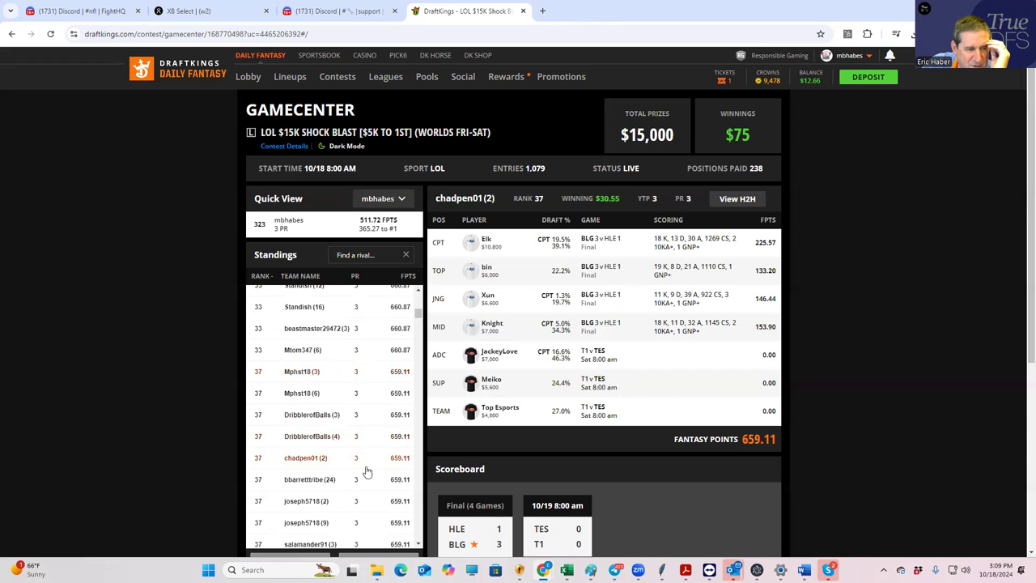
scroll(364, 469, "down", 3)
scroll(366, 468, "down", 3)
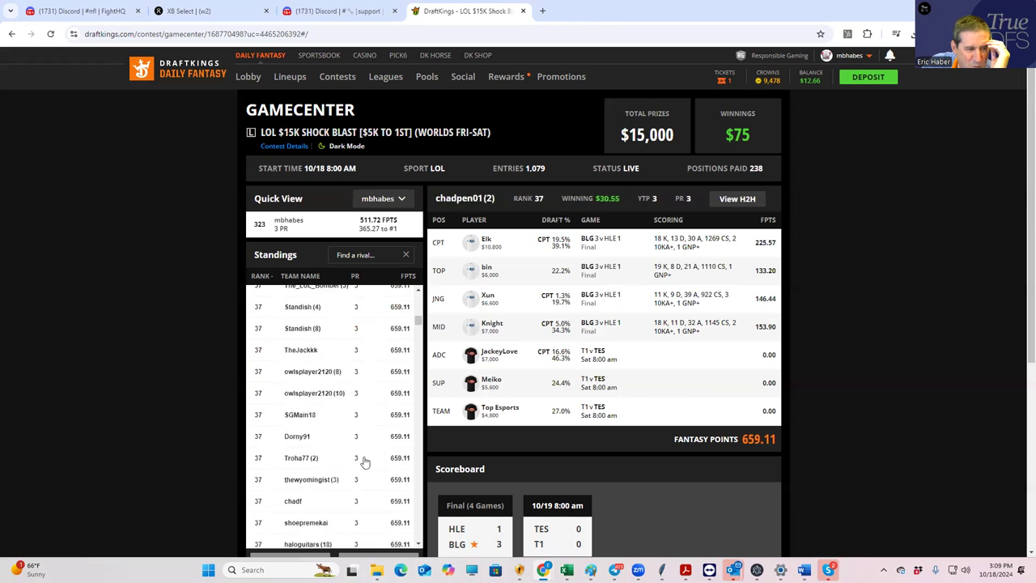
Check more tied rank 37 lineups and a rank 78 lineup, then the user's rank 90 entry.
left_click(364, 460)
scroll(386, 460, "down", 1)
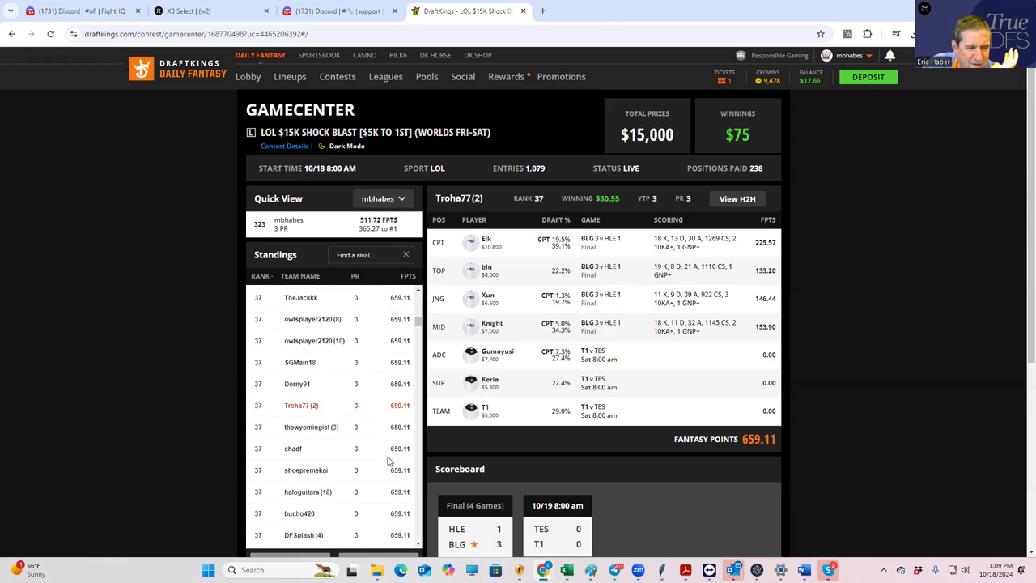
scroll(387, 460, "down", 2)
left_click(370, 450)
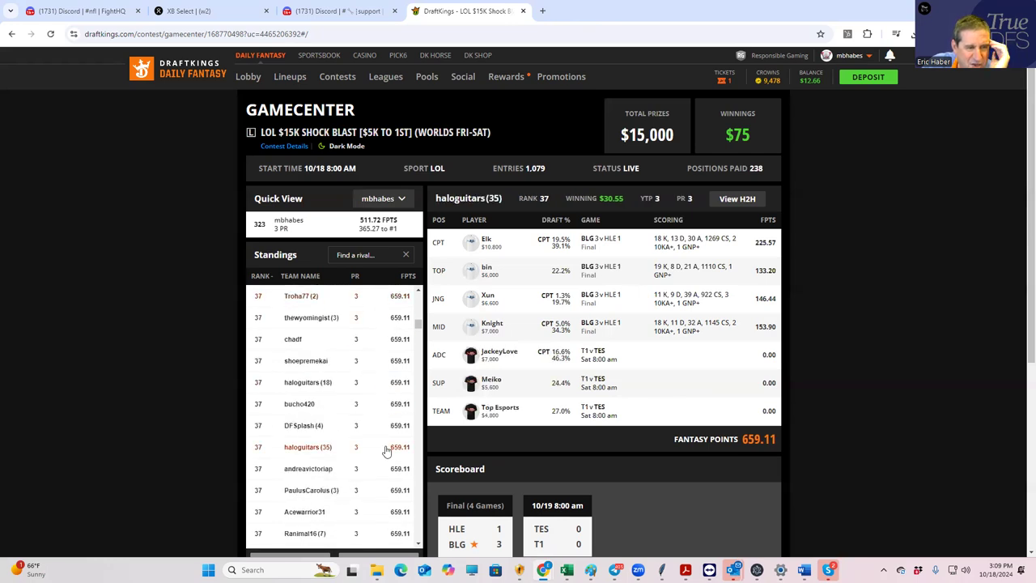
scroll(386, 451, "down", 10)
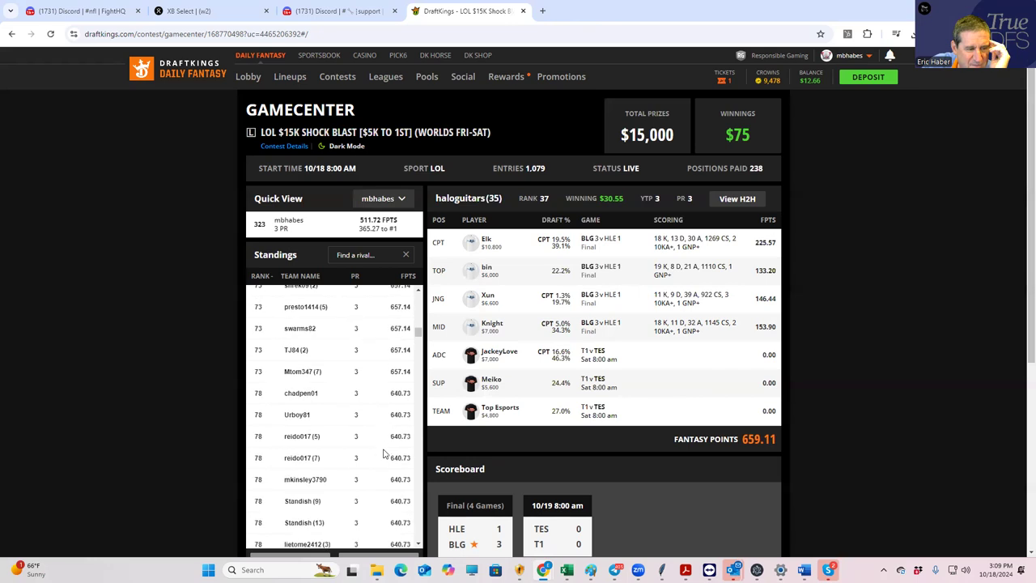
scroll(383, 454, "down", 5)
left_click(360, 447)
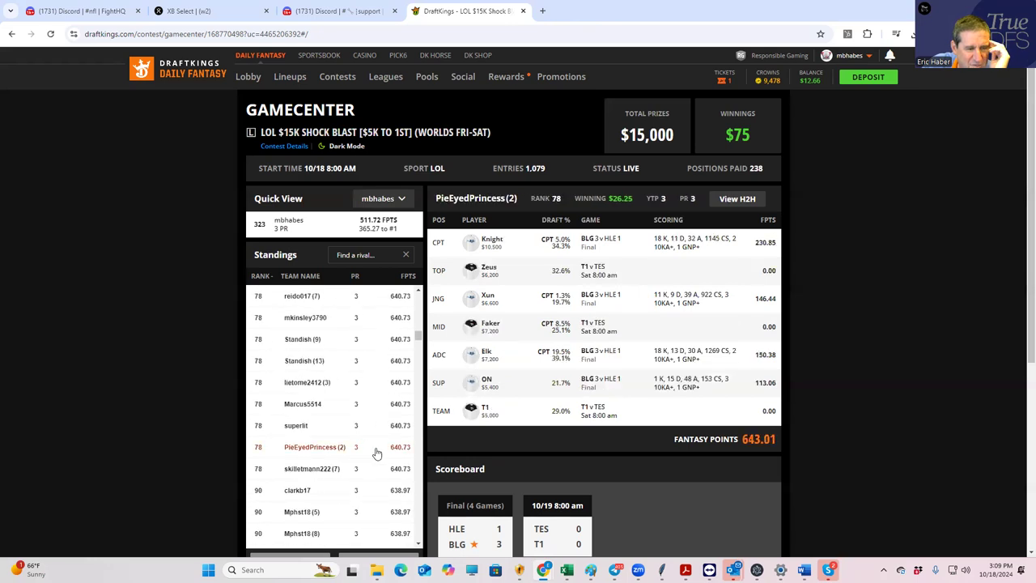
scroll(376, 453, "down", 6)
left_click(342, 492)
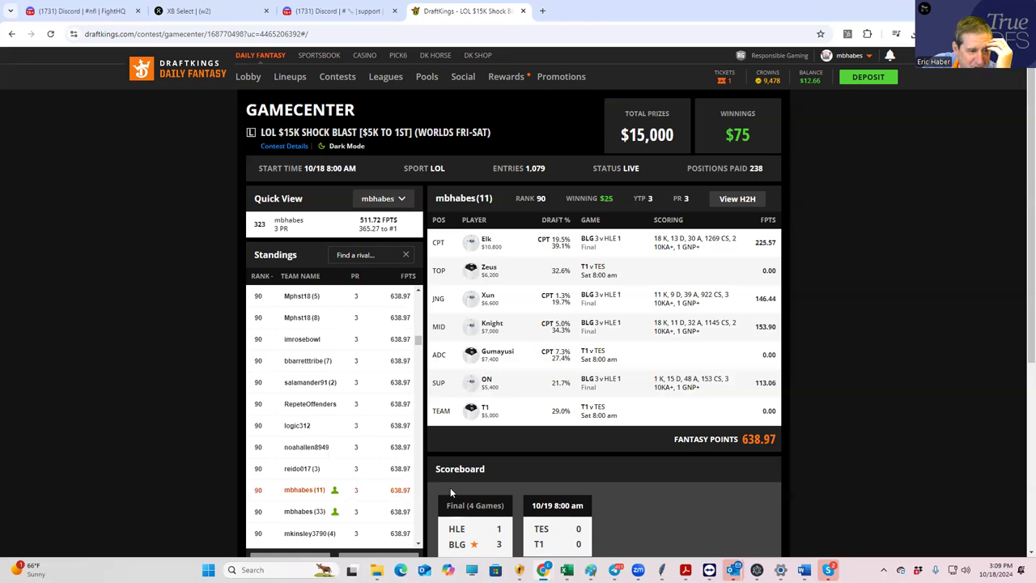
Compare the user's tied rank 90 entries, ending on entry 11's lineup.
left_click(388, 512)
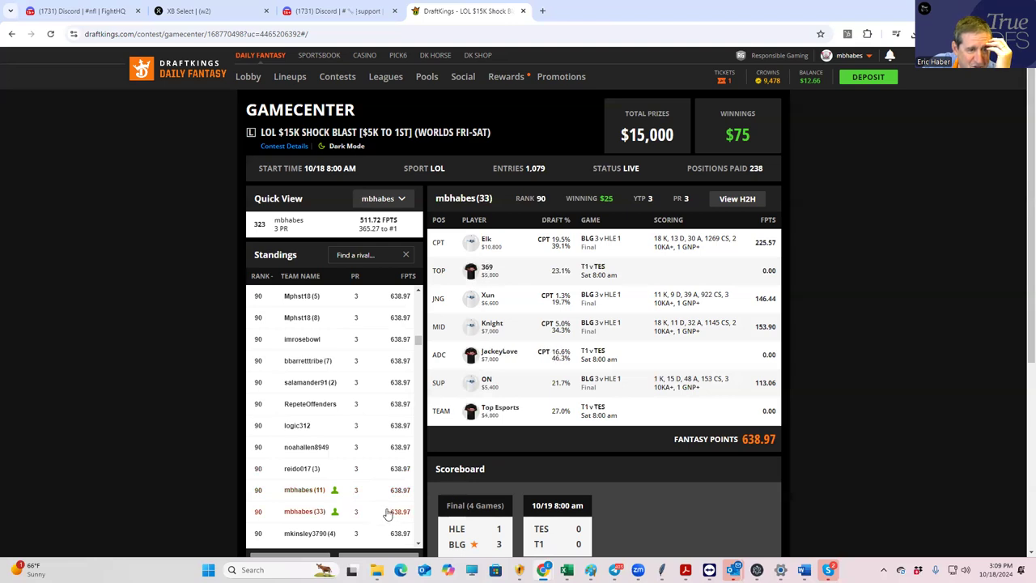
left_click(391, 496)
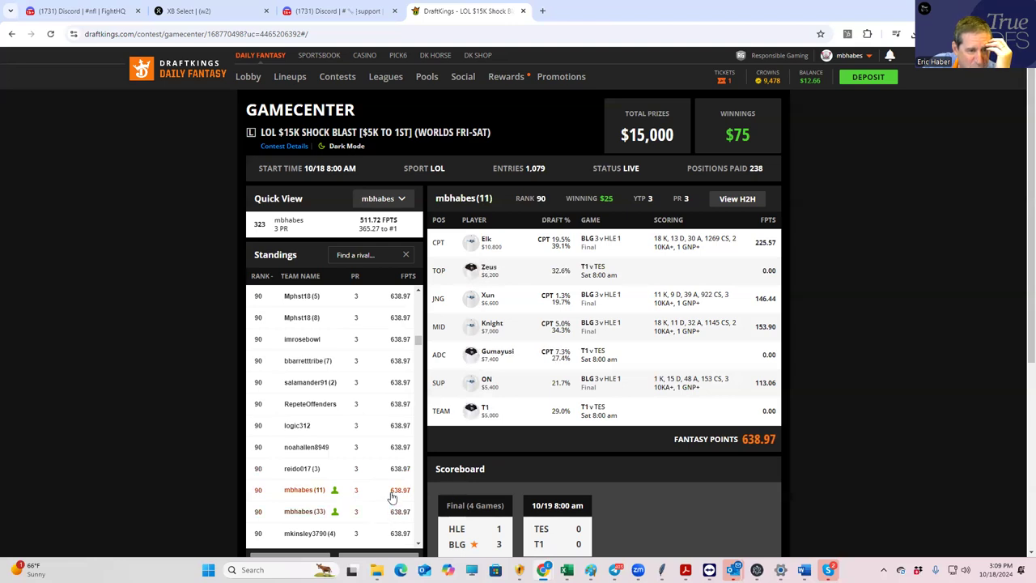
left_click(389, 513)
left_click(391, 497)
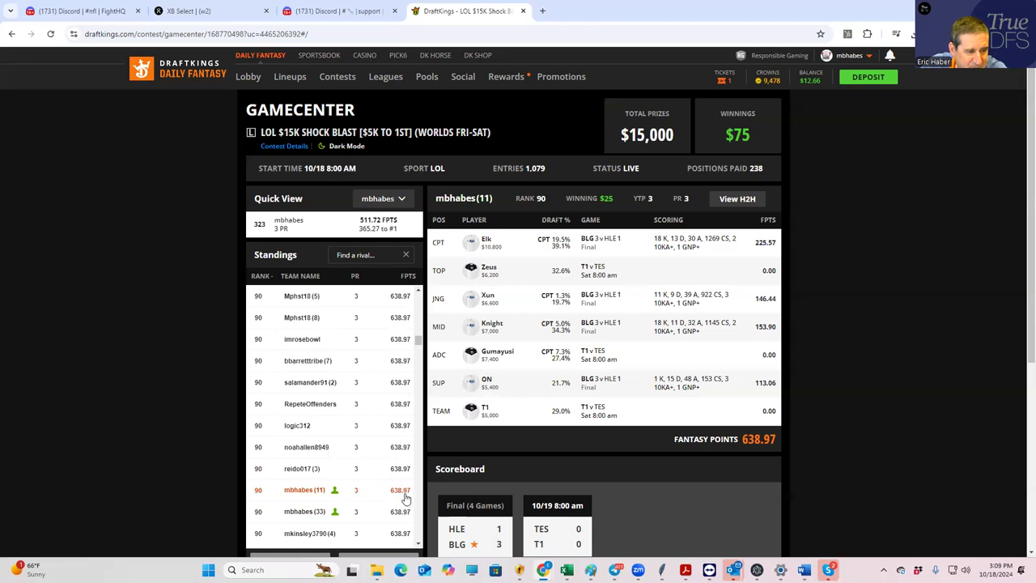
scroll(389, 469, "up", 5)
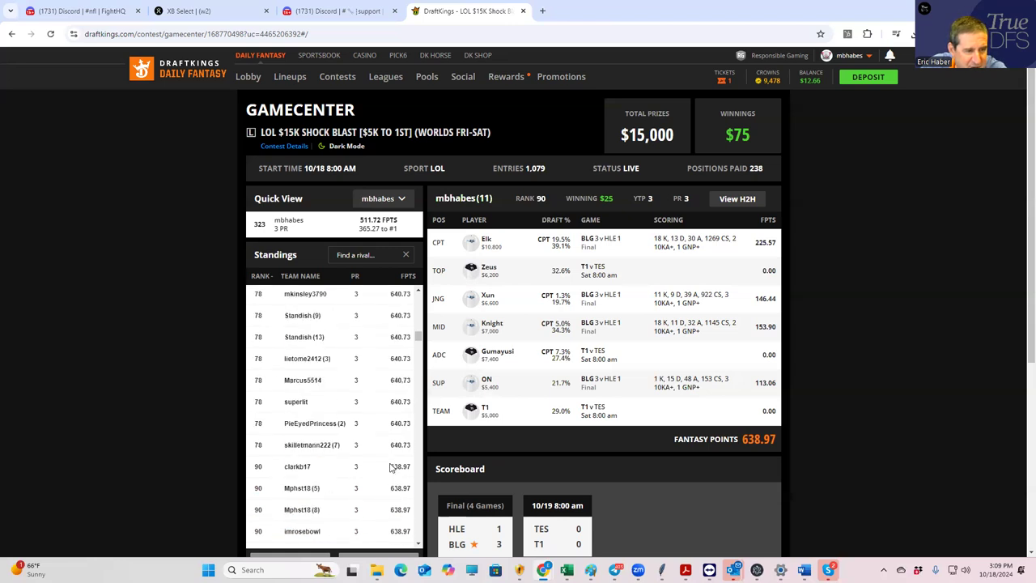
scroll(389, 452, "up", 5)
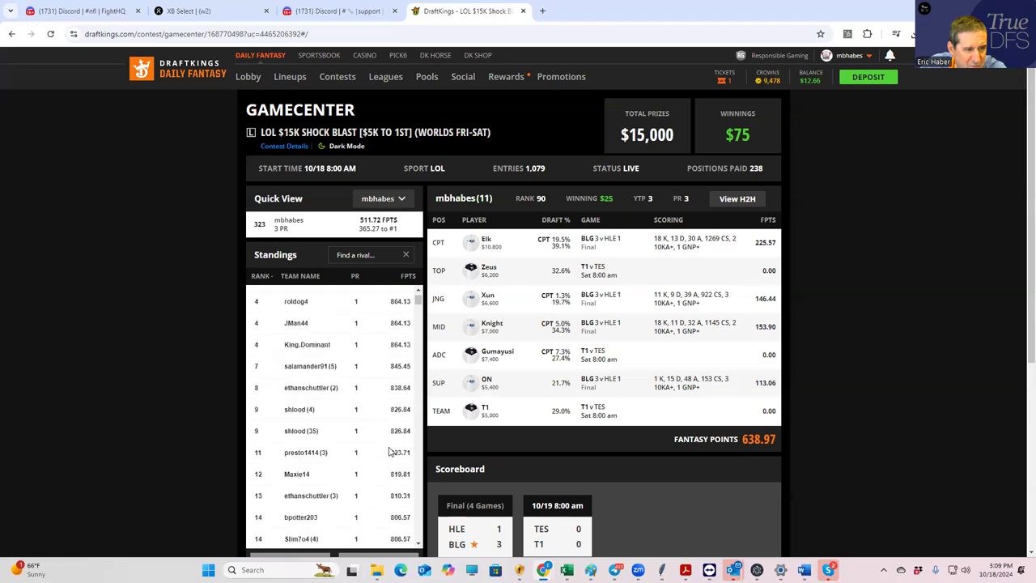
scroll(389, 456, "down", 4)
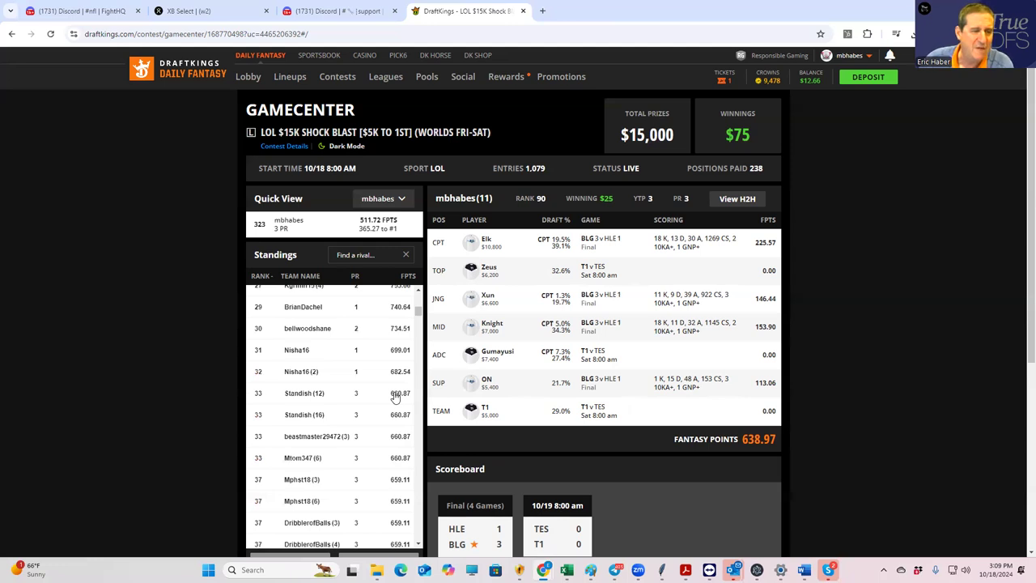
Compare two rival rank 33 lineups against the user's entries 11 and 33.
left_click(395, 396)
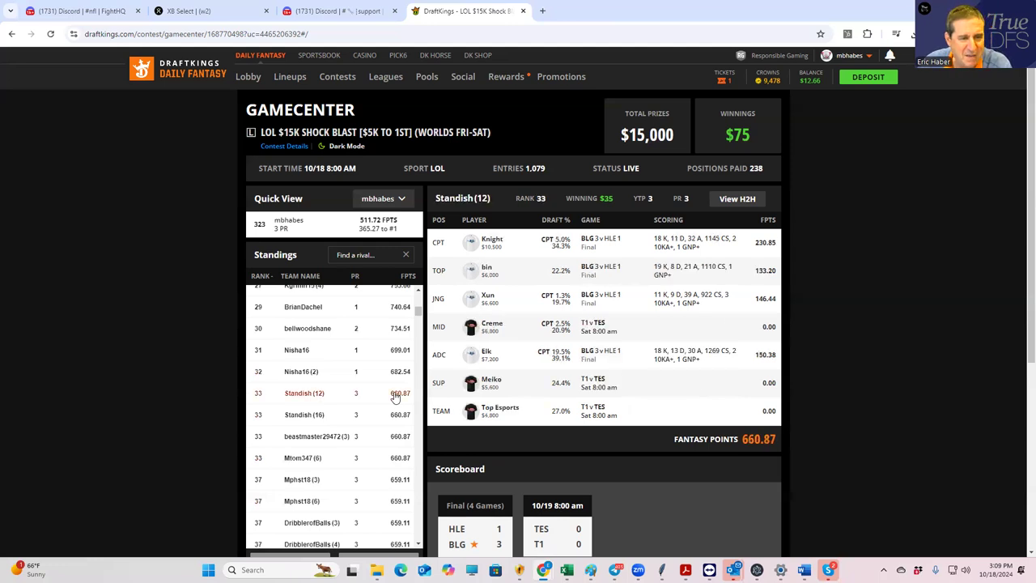
left_click(398, 423)
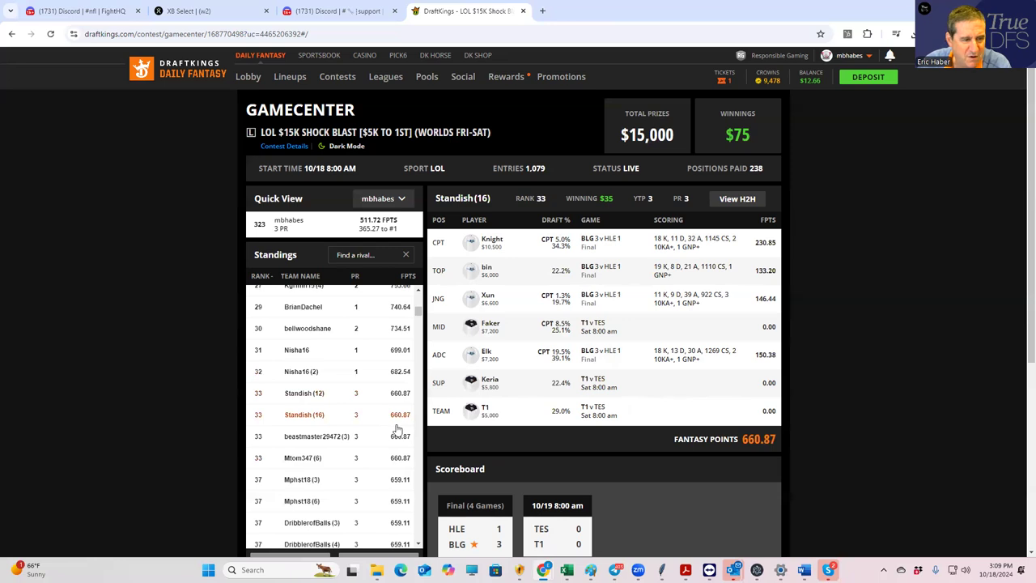
left_click_drag(420, 544, 419, 548)
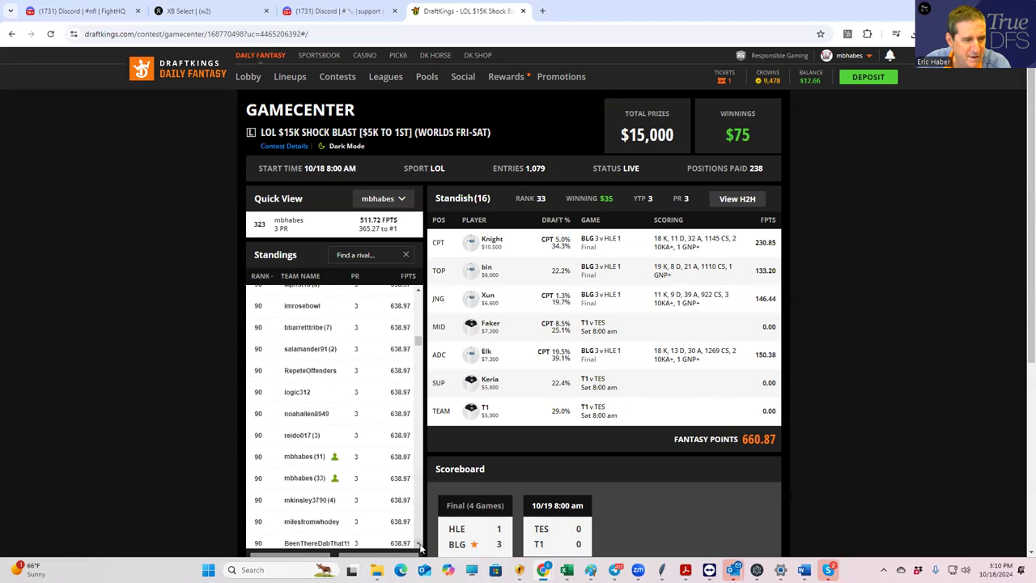
left_click(354, 464)
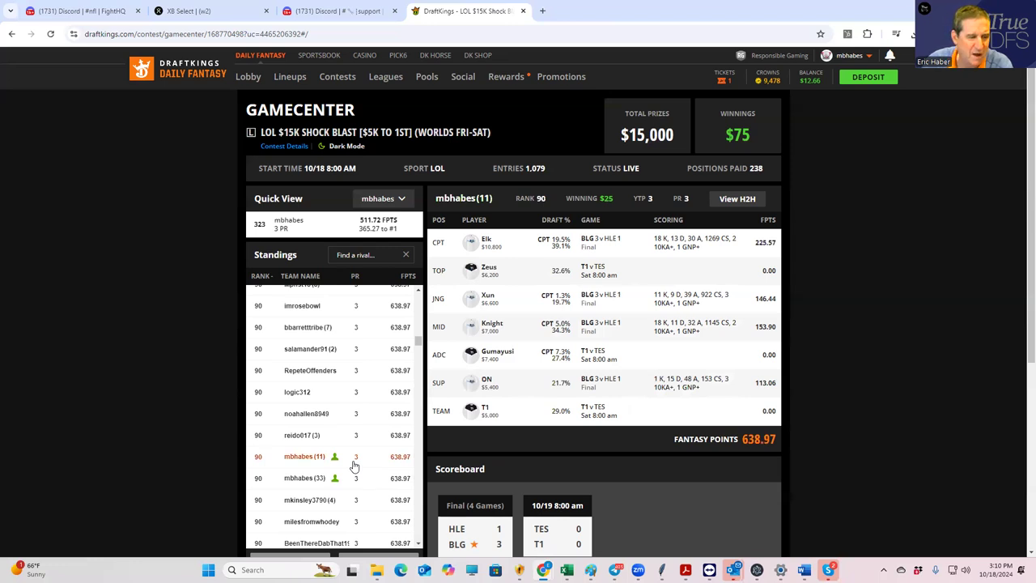
left_click(354, 477)
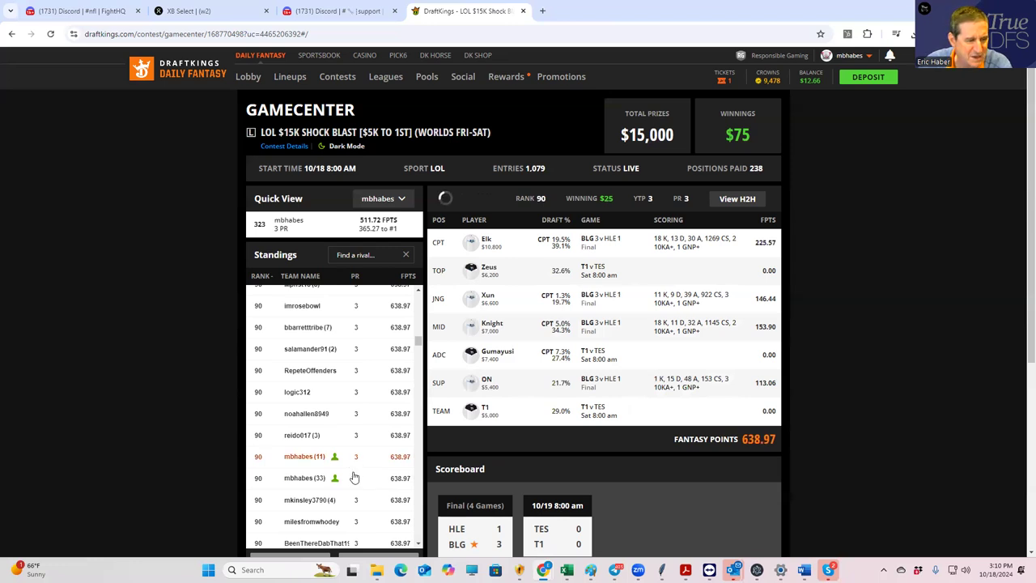
left_click(419, 547)
Export the Shock Blast standings lineups to CSV.
scroll(420, 547, "down", 5)
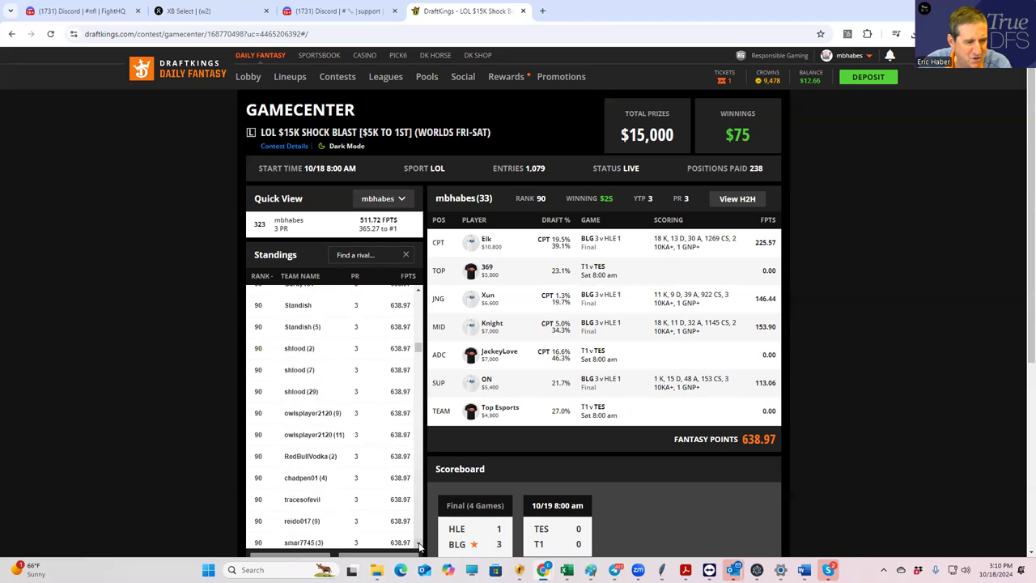
scroll(419, 547, "down", 8)
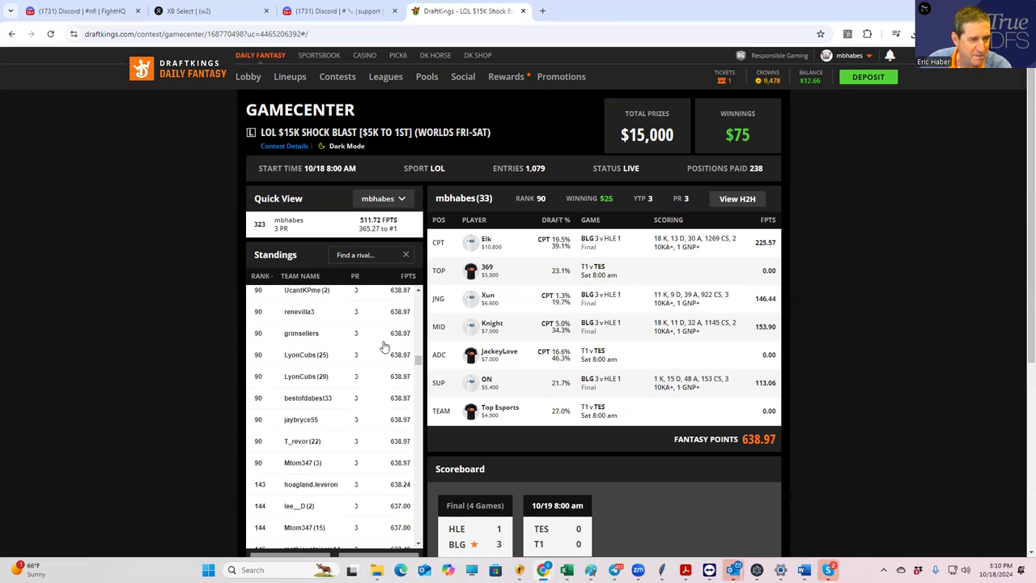
scroll(419, 290, "up", 5)
scroll(419, 290, "up", 10)
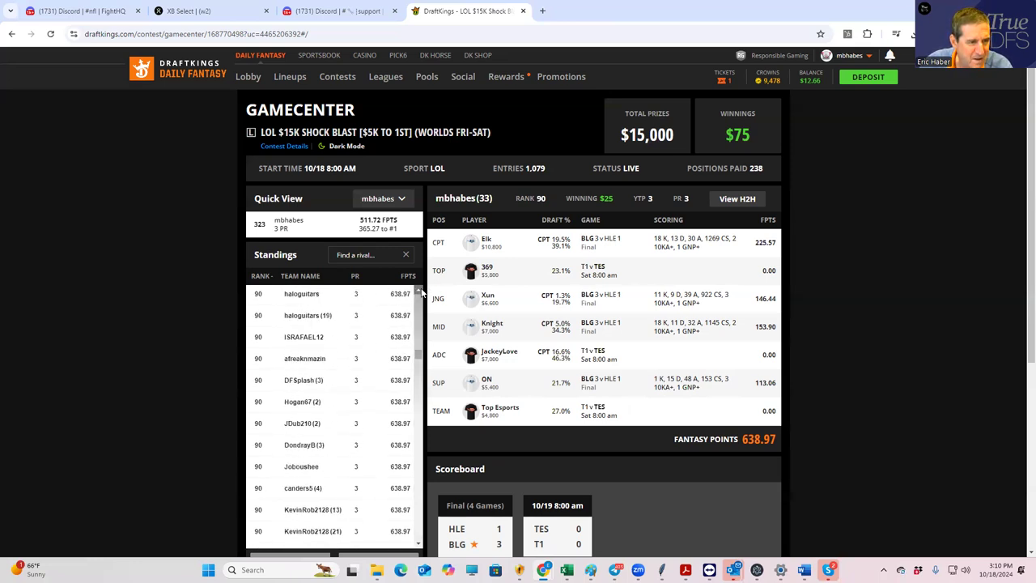
scroll(420, 293, "up", 3)
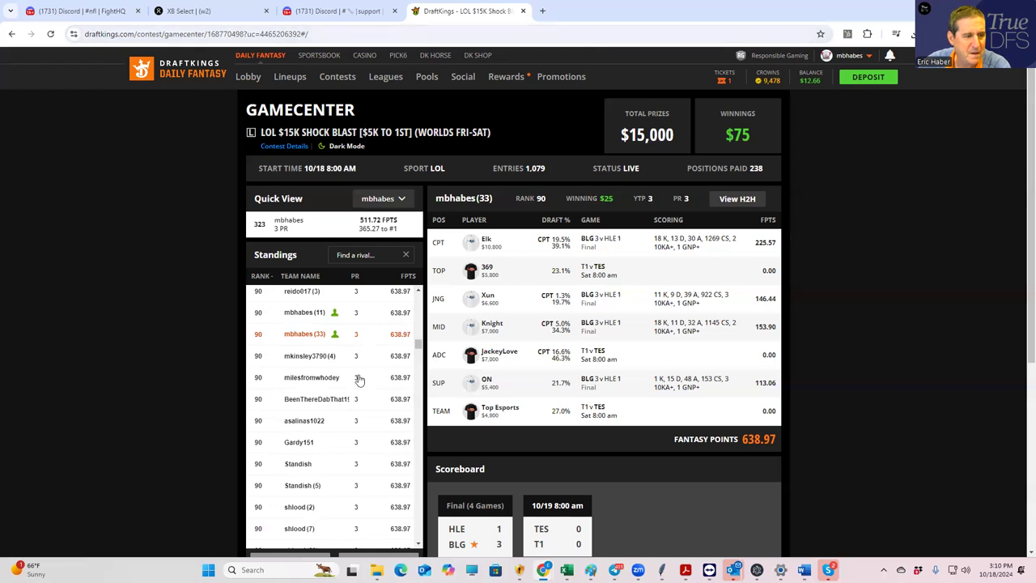
scroll(358, 385, "down", 1)
scroll(358, 387, "up", 3)
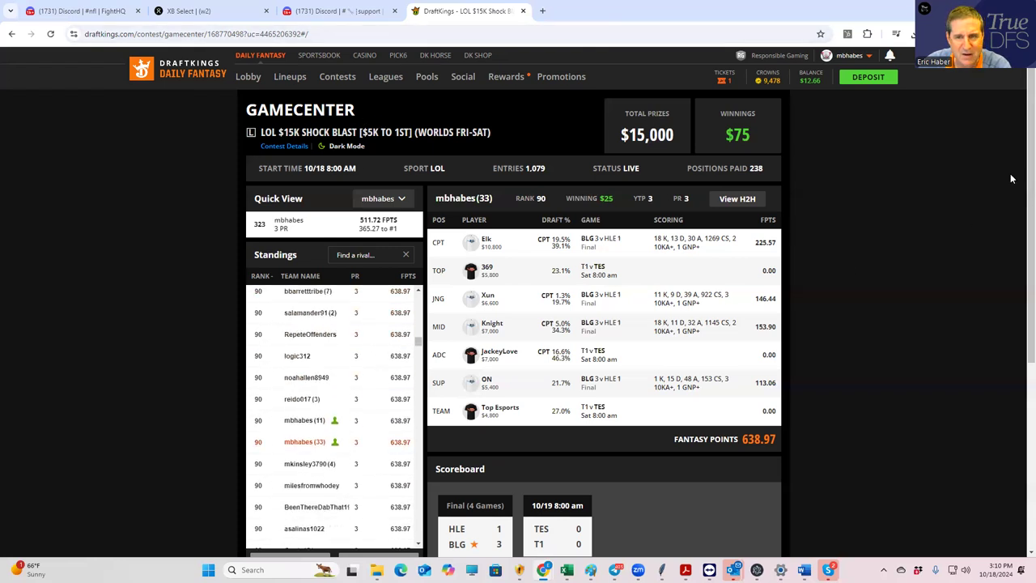
scroll(971, 279, "down", 2)
left_click(296, 419)
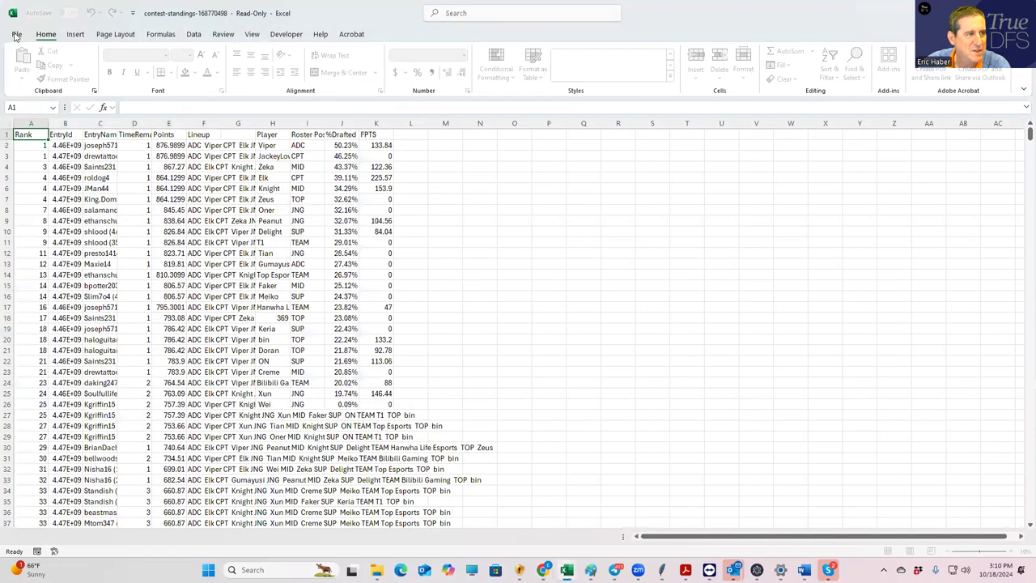
Save the downloaded standings sheet as a CSV in the KrugLOL folder and leave Excel.
left_click(16, 35)
left_click(28, 202)
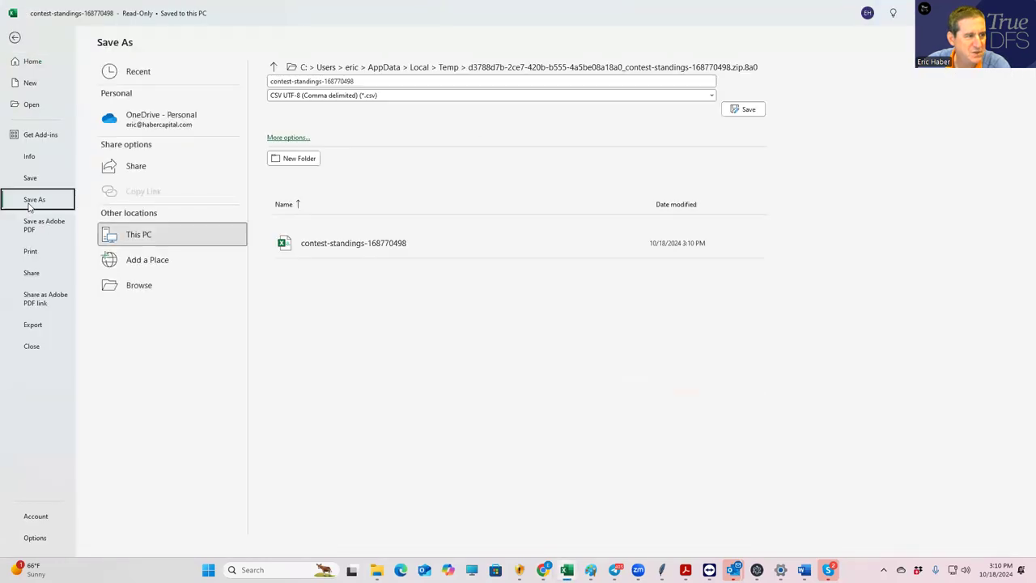
left_click(139, 77)
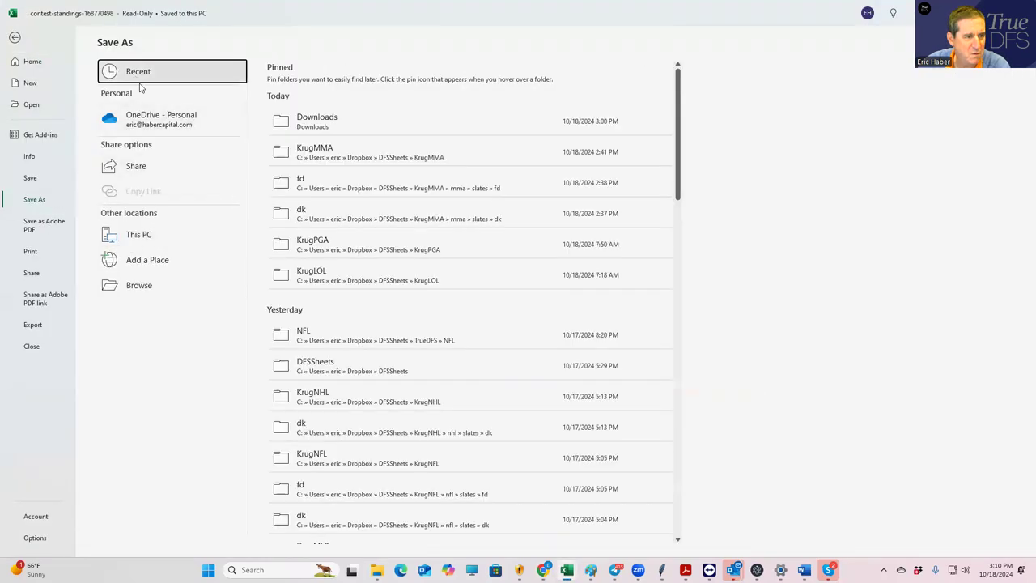
left_click(304, 273)
left_click(672, 112)
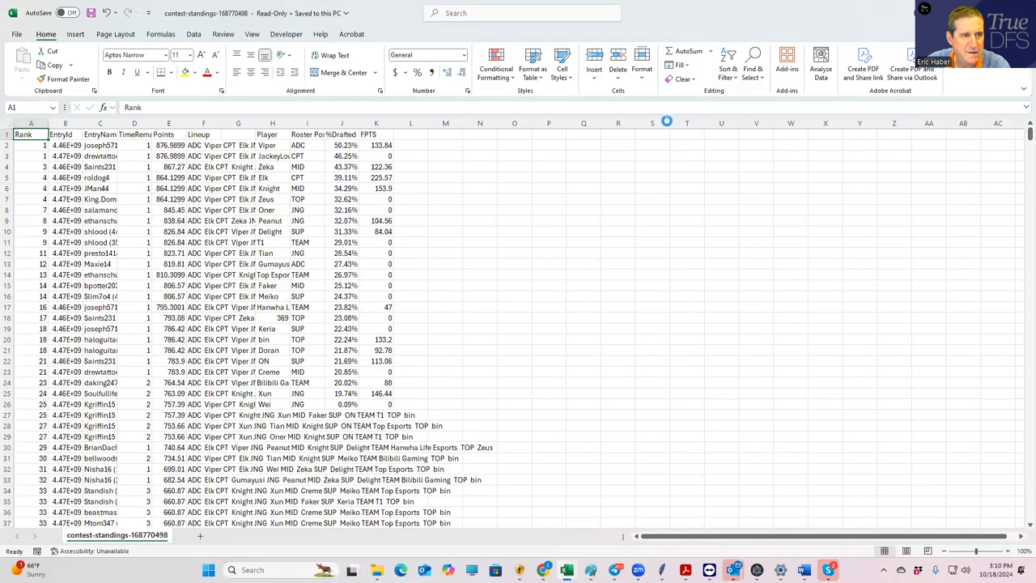
key("alt+Tab")
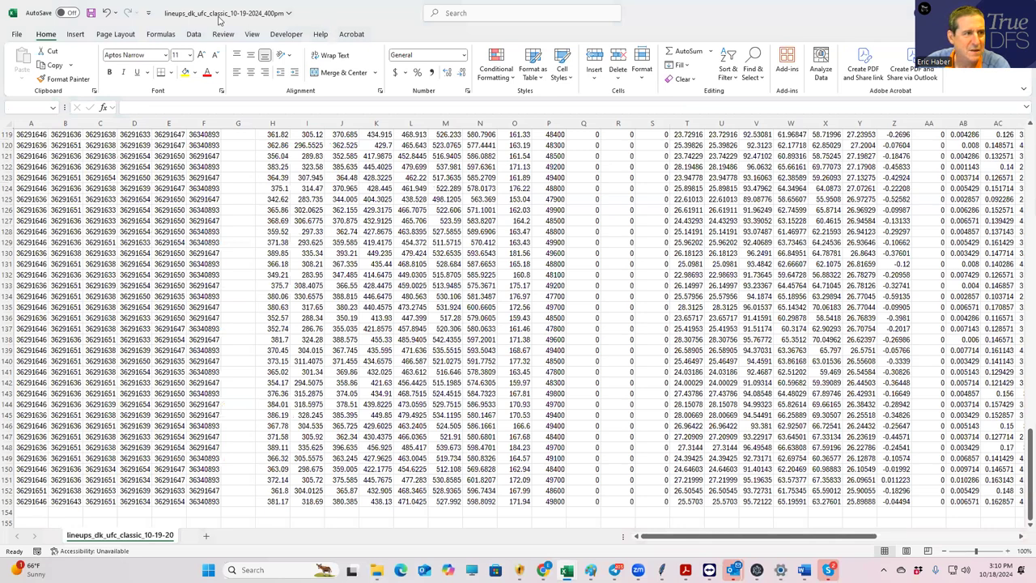
Open the DFS Contest Analyzer from the 'sports' address suggestion and log in.
key("alt+Tab")
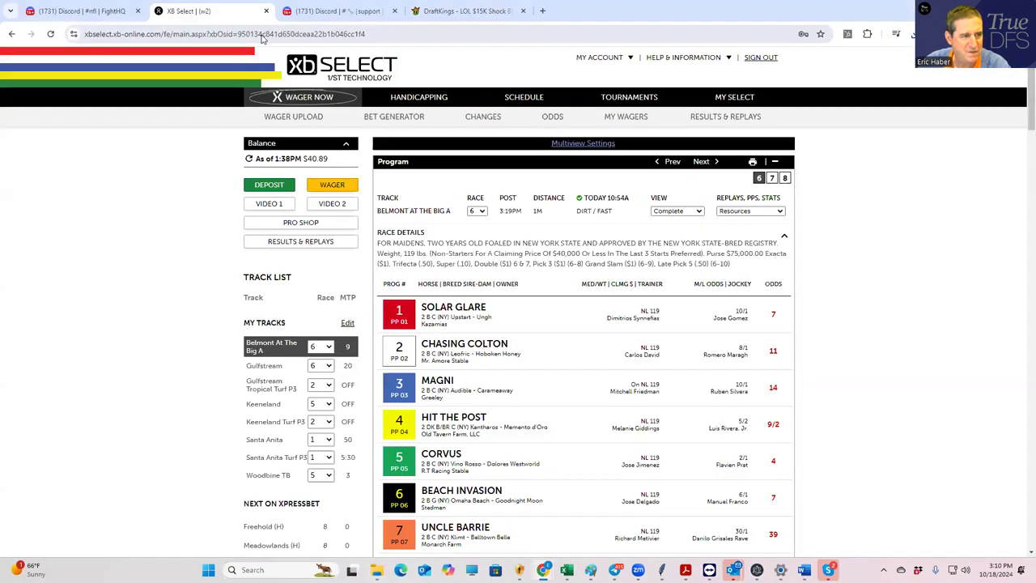
left_click(262, 35)
type("sports")
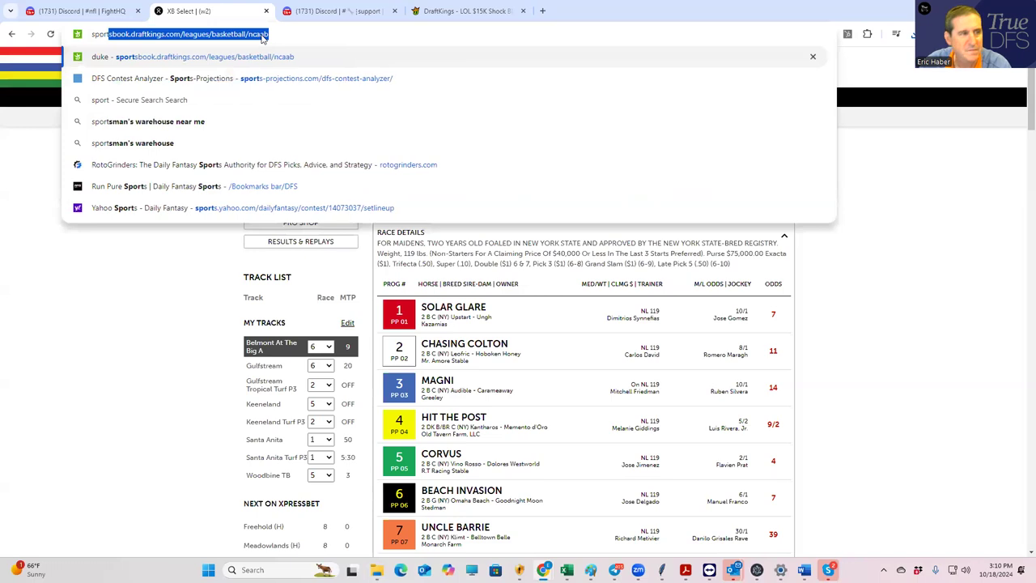
left_click(207, 81)
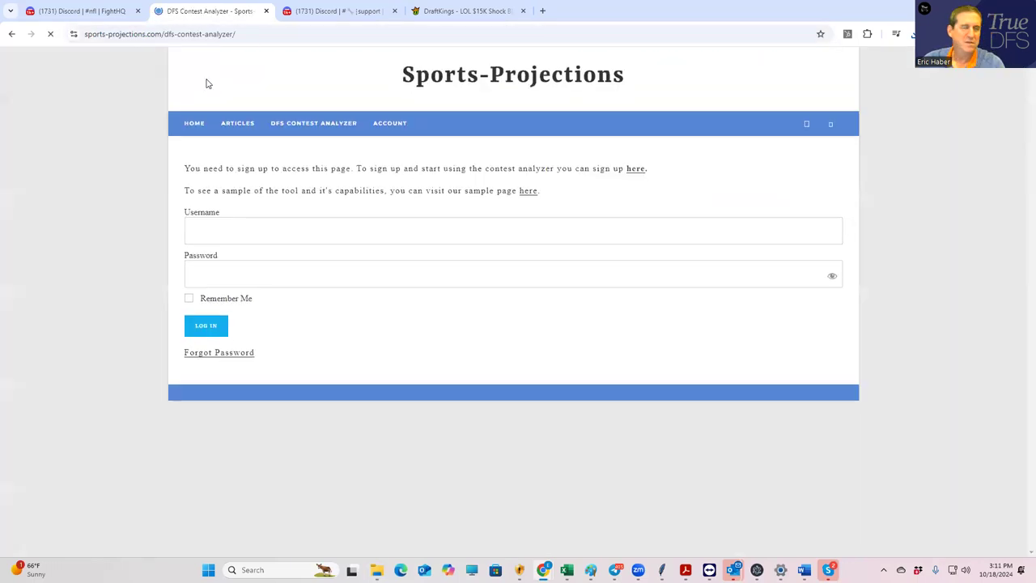
left_click(209, 327)
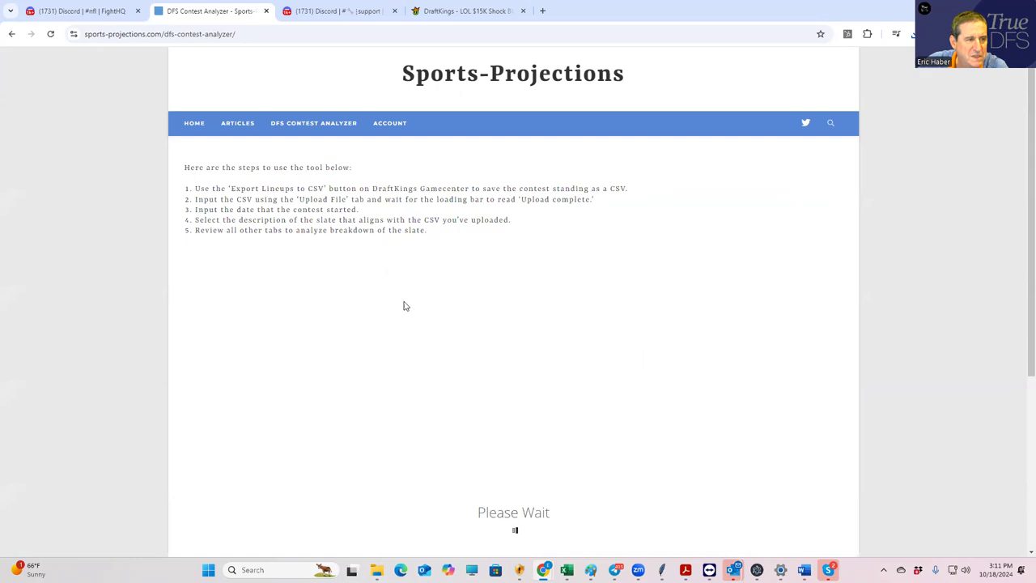
scroll(445, 340, "down", 3)
scroll(453, 344, "up", 3)
scroll(450, 312, "down", 2)
scroll(449, 310, "up", 2)
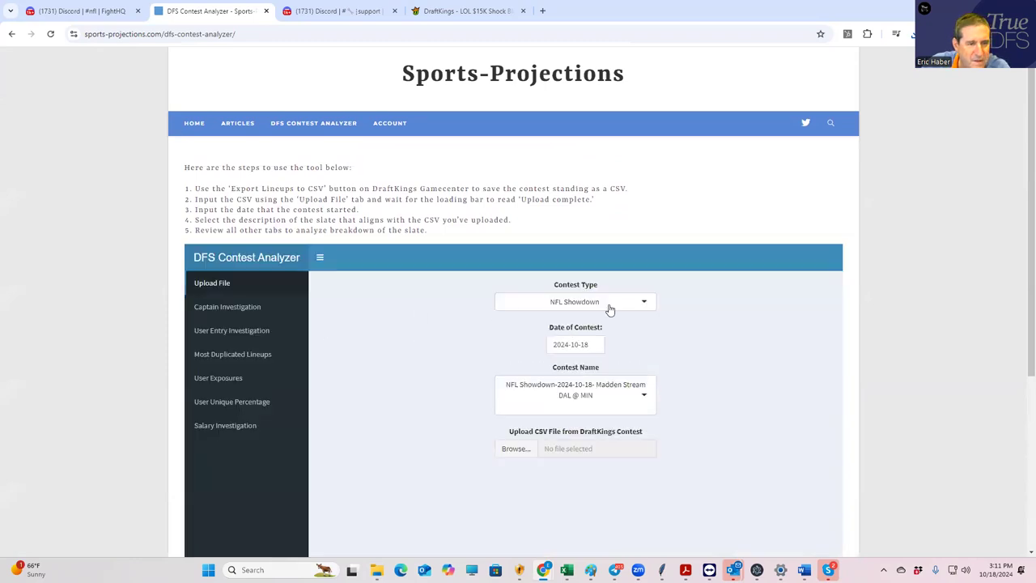
Set Contest Type to LOL and upload contest-standings-168770498.csv from KrugLOL.
left_click(606, 306)
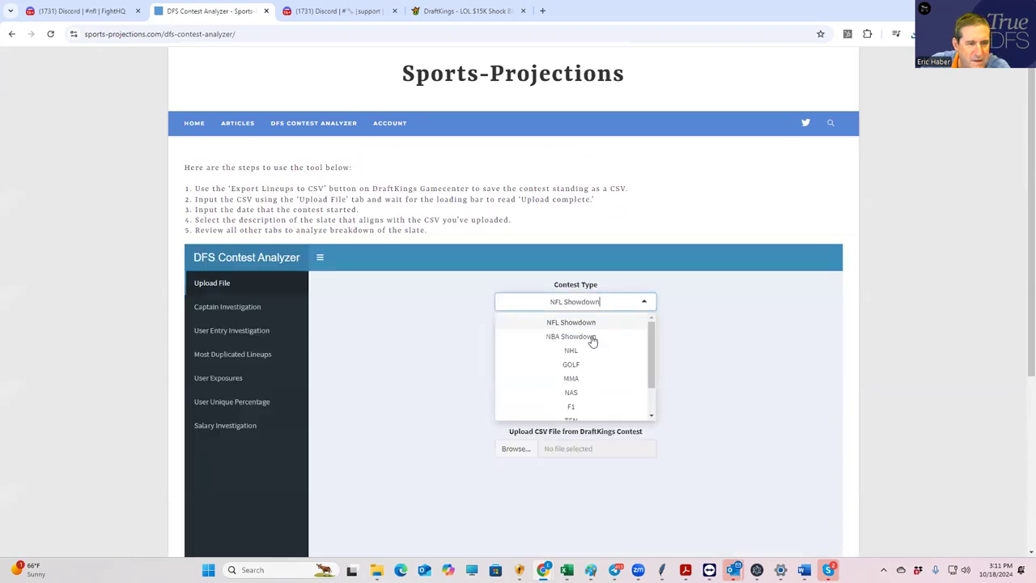
scroll(621, 391, "down", 1)
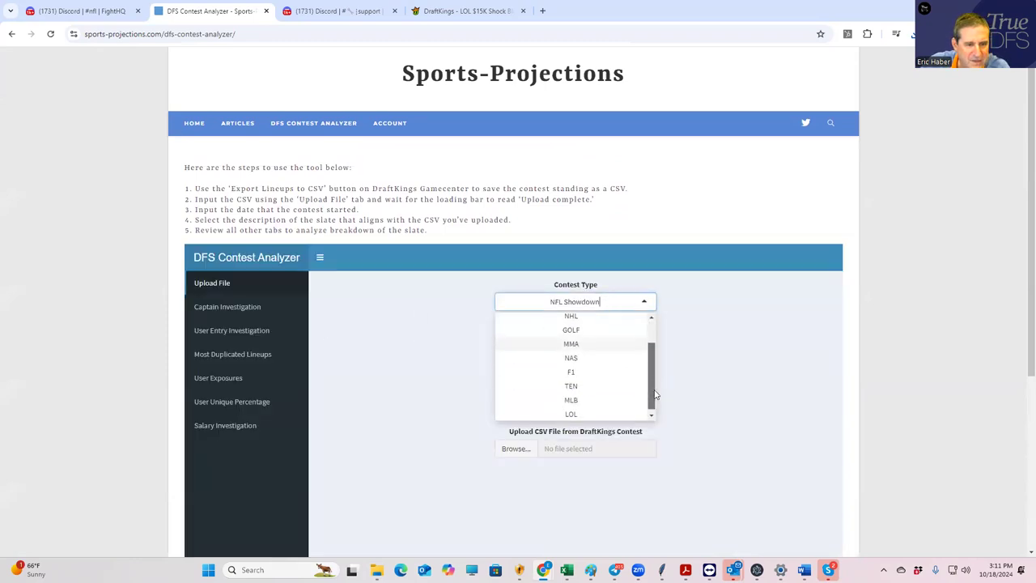
left_click(597, 411)
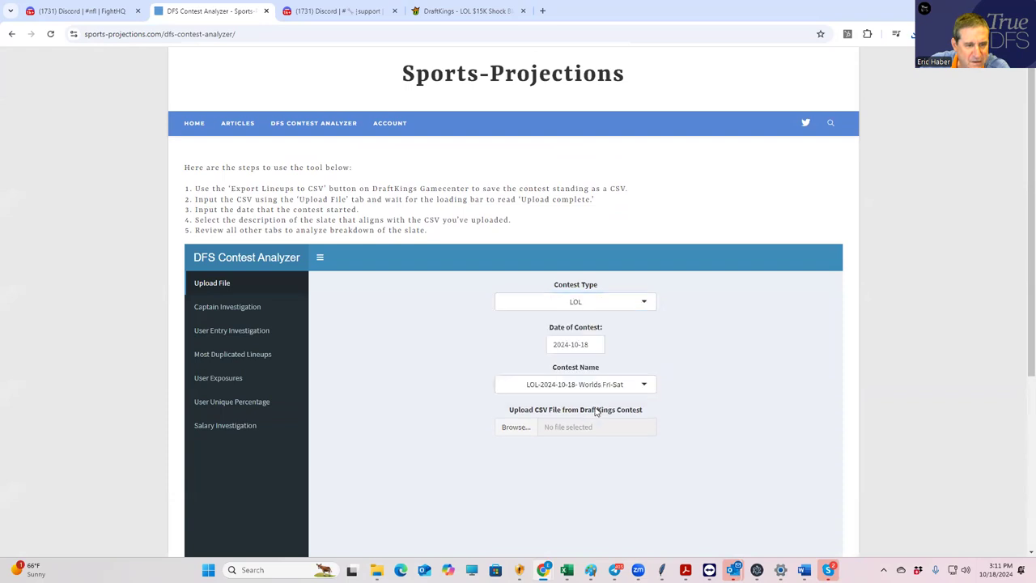
left_click(515, 428)
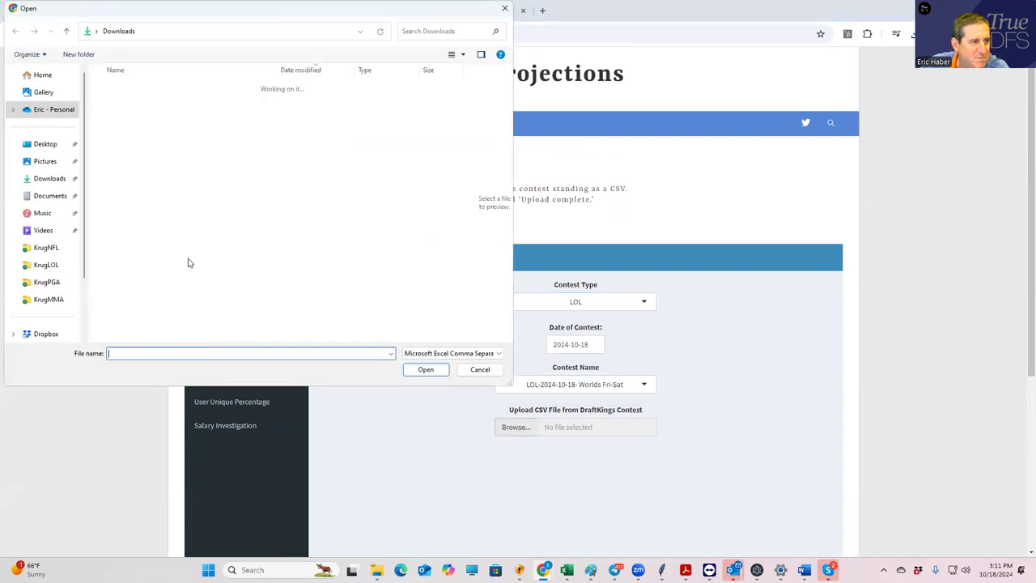
left_click(46, 265)
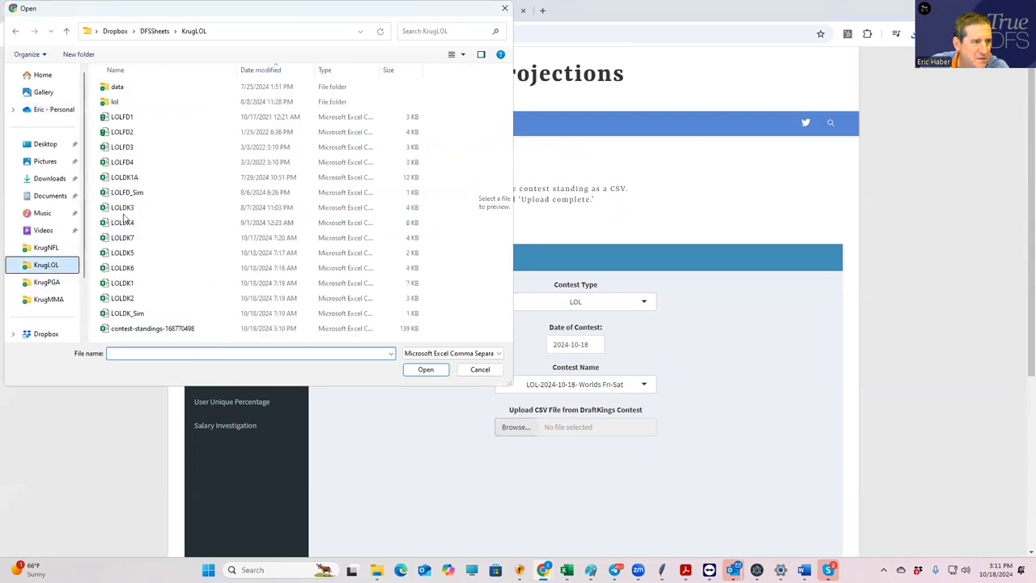
left_click(184, 328)
left_click(411, 370)
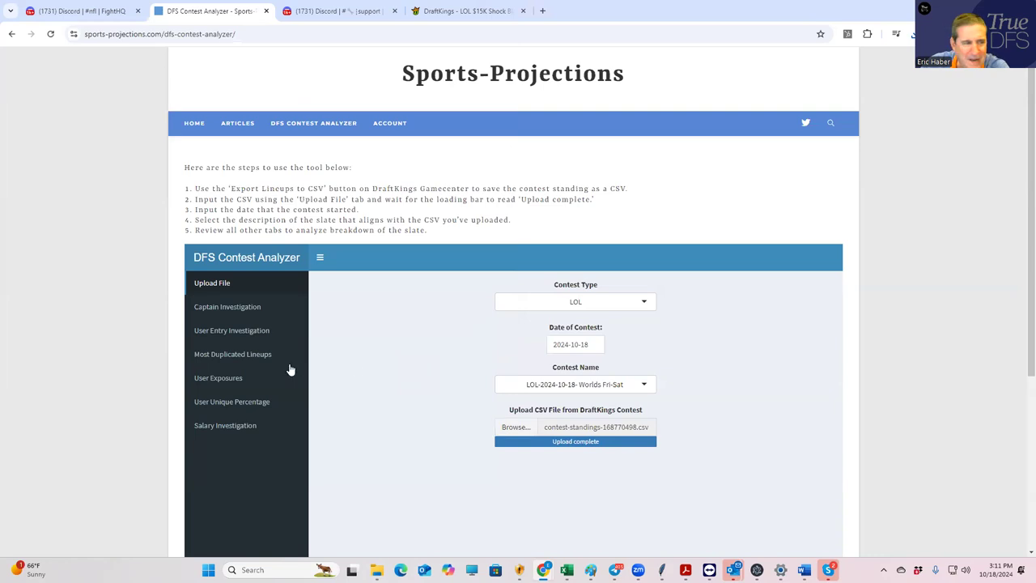
Filter User Unique Percentage to the user's handle, clear it, then open User Entry Investigation.
left_click(231, 402)
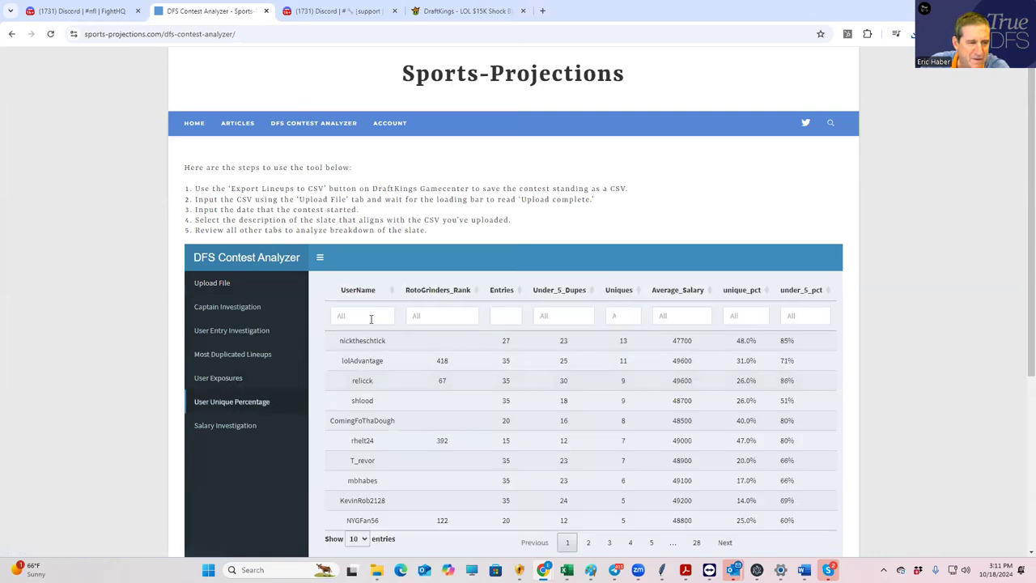
left_click(371, 317)
type("m")
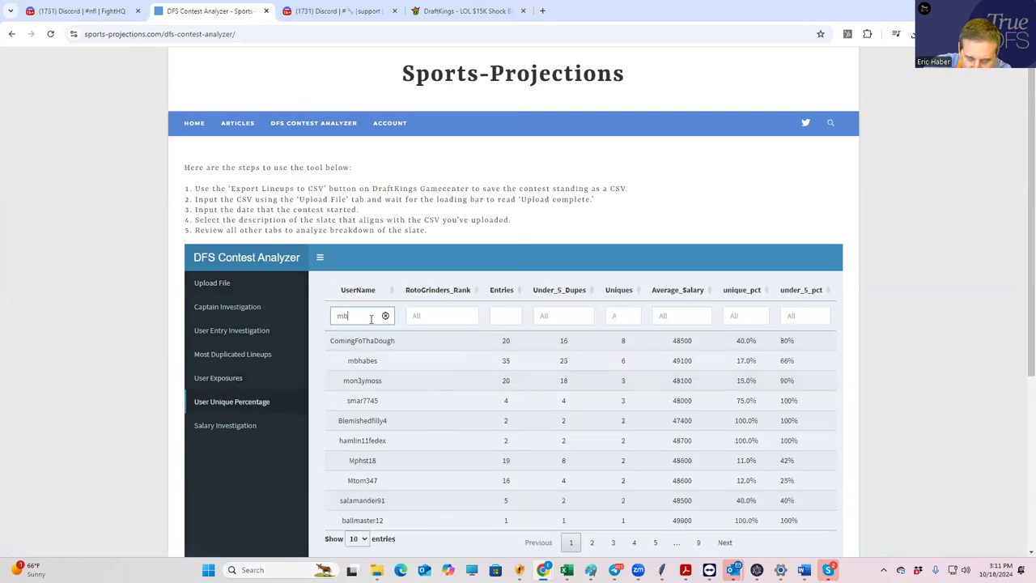
type("b")
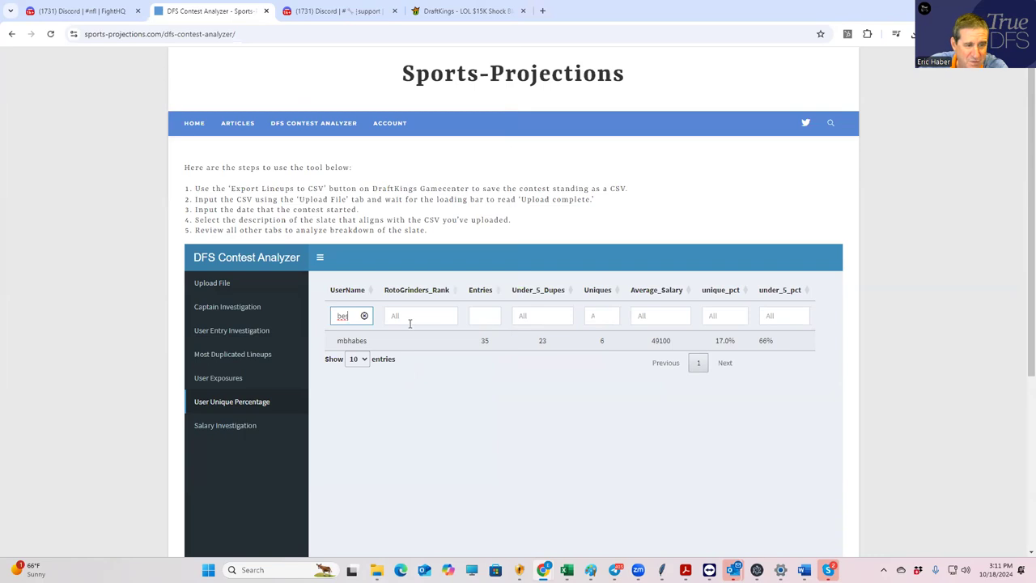
left_click(364, 316)
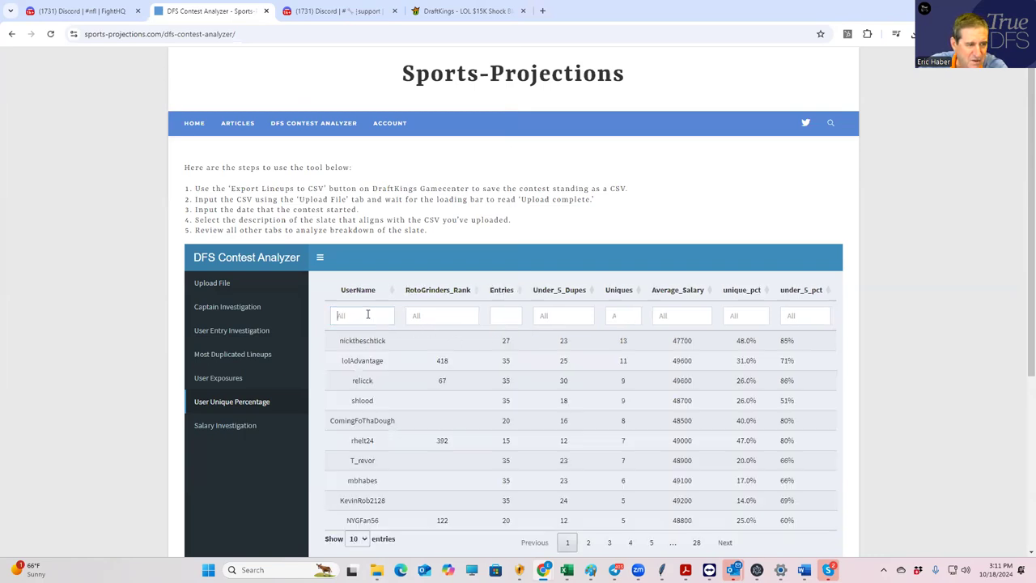
left_click(253, 332)
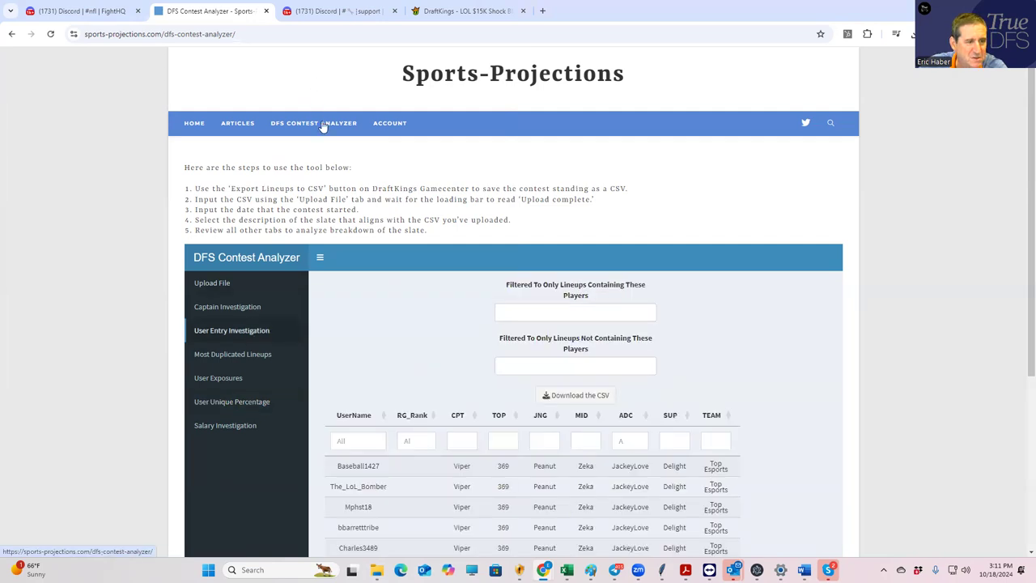
Filter the entry table to the user's username and compare with the DraftKings lineup.
left_click(360, 441)
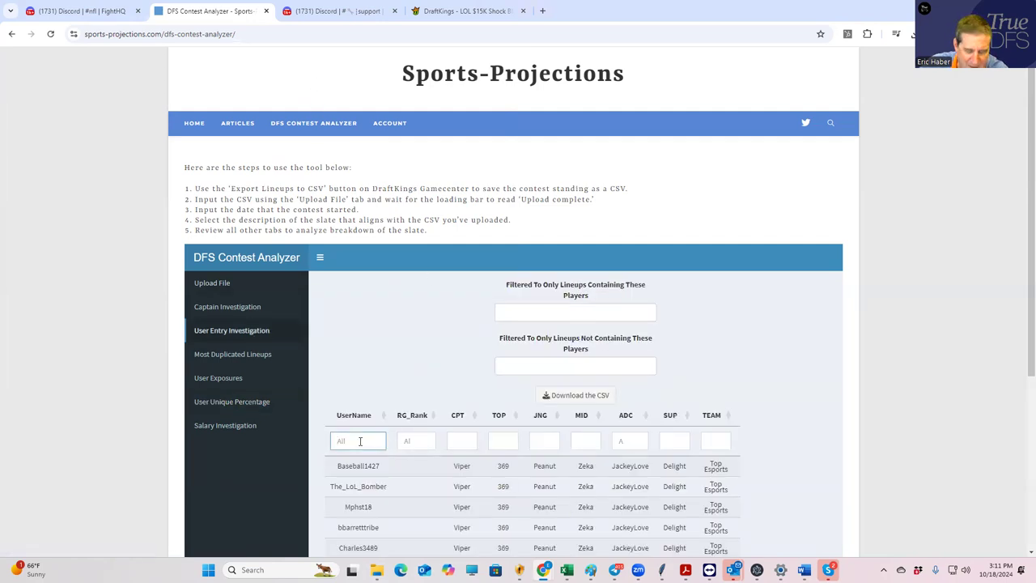
type("mbh")
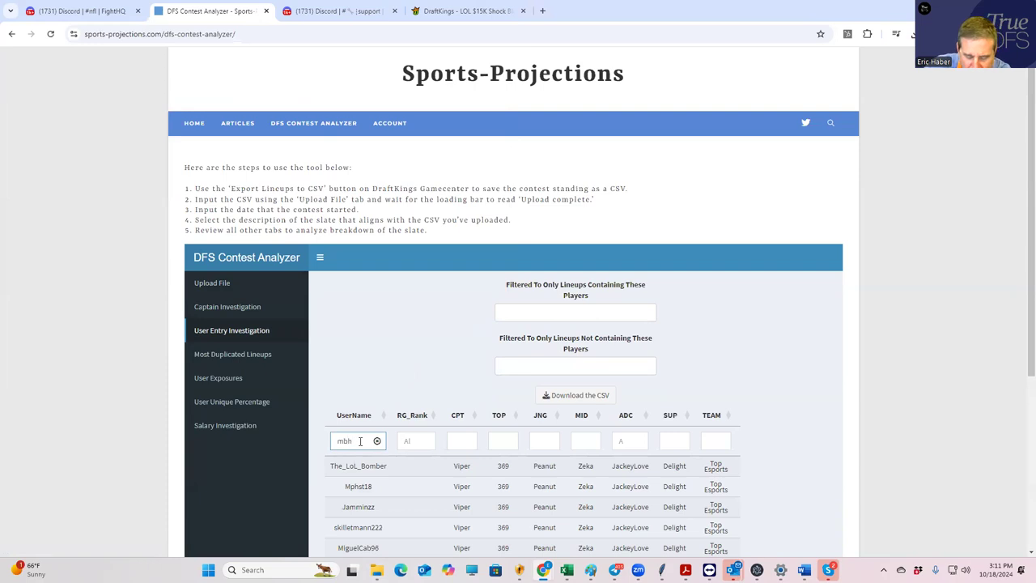
type("abe")
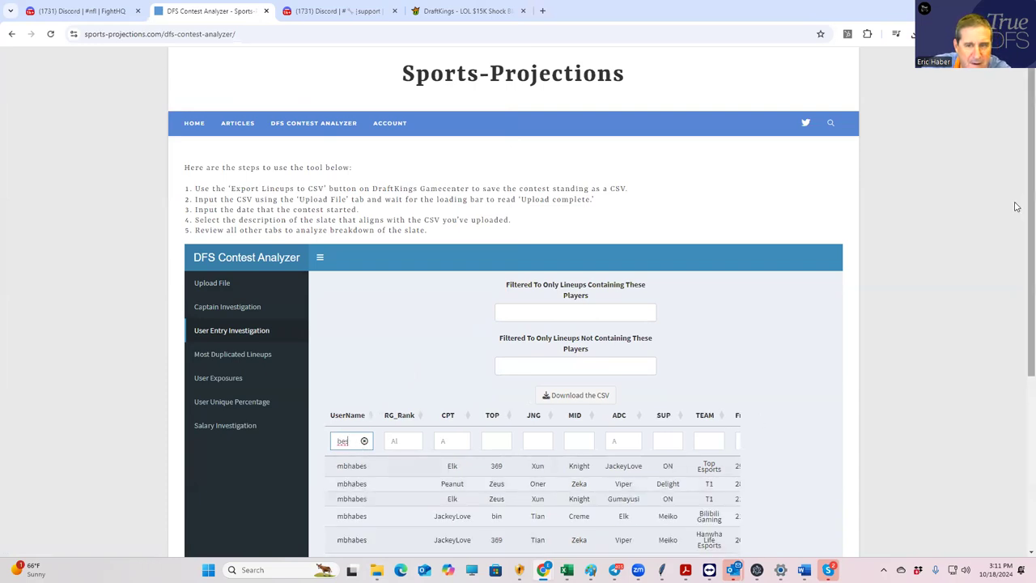
left_click_drag(1018, 214, 1011, 331)
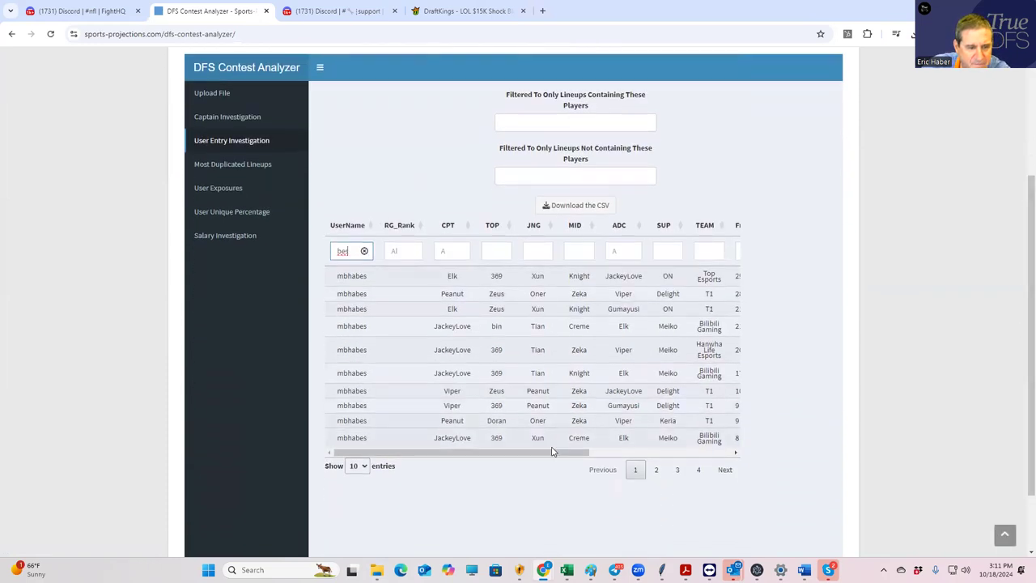
left_click_drag(553, 453, 532, 455)
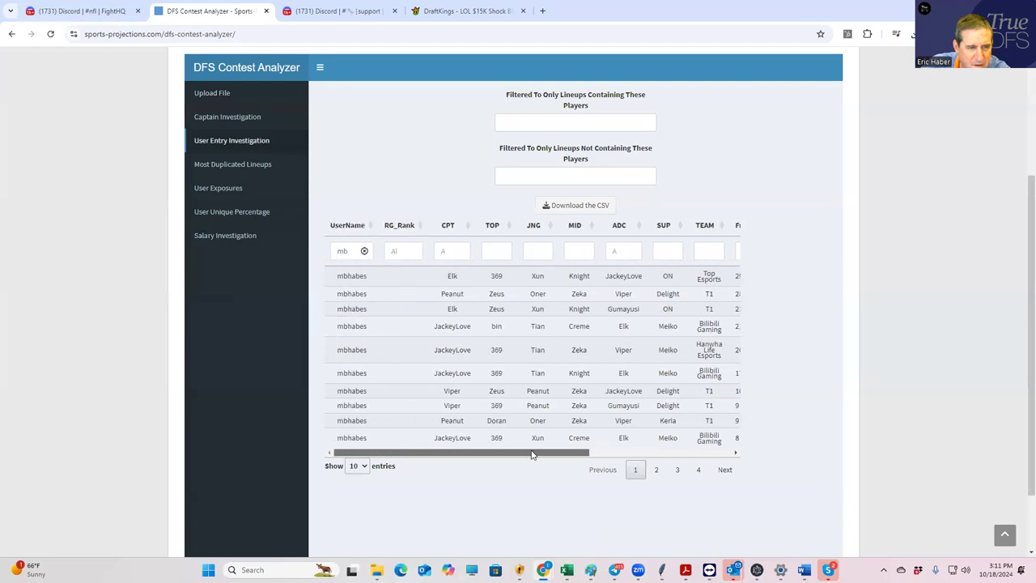
left_click(461, 11)
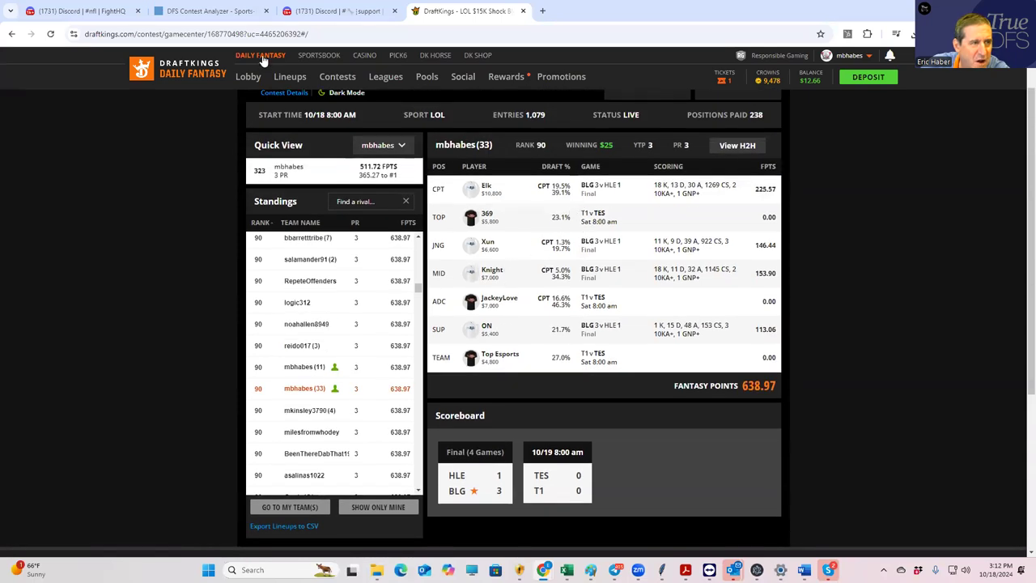
left_click(208, 12)
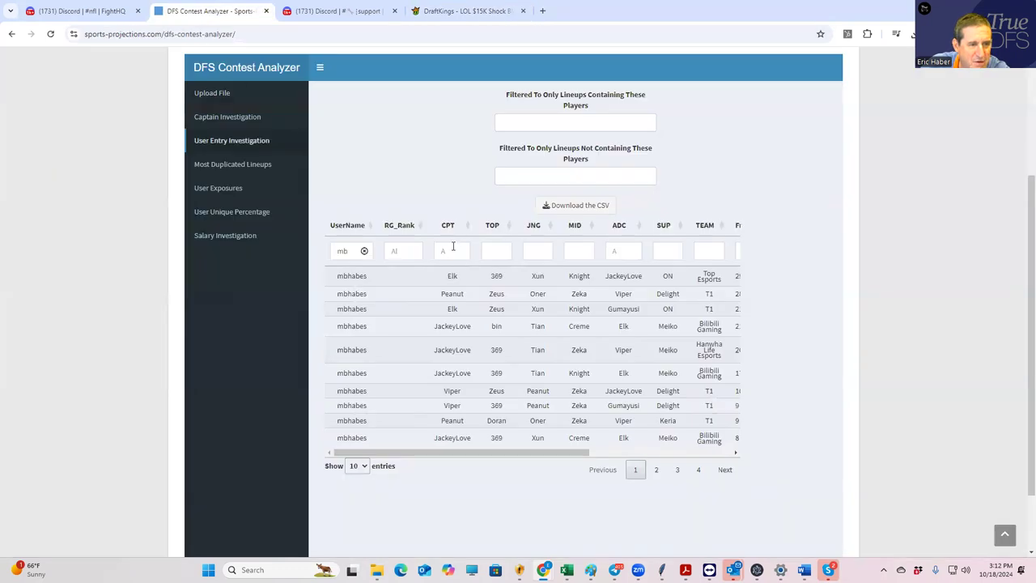
Add an 'elk' captain filter and switch back to the DraftKings standings.
left_click(453, 248)
type("e")
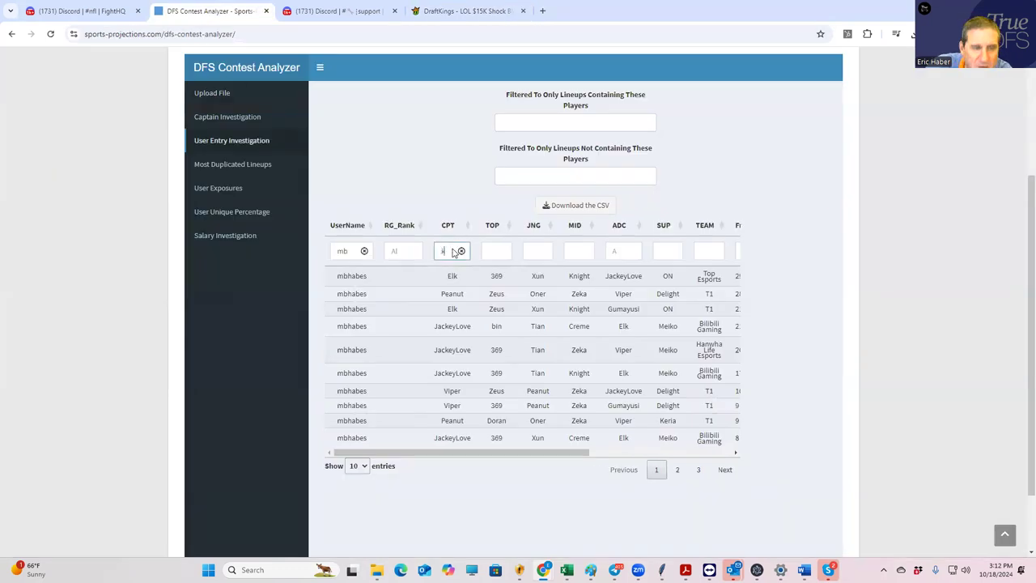
type("lk")
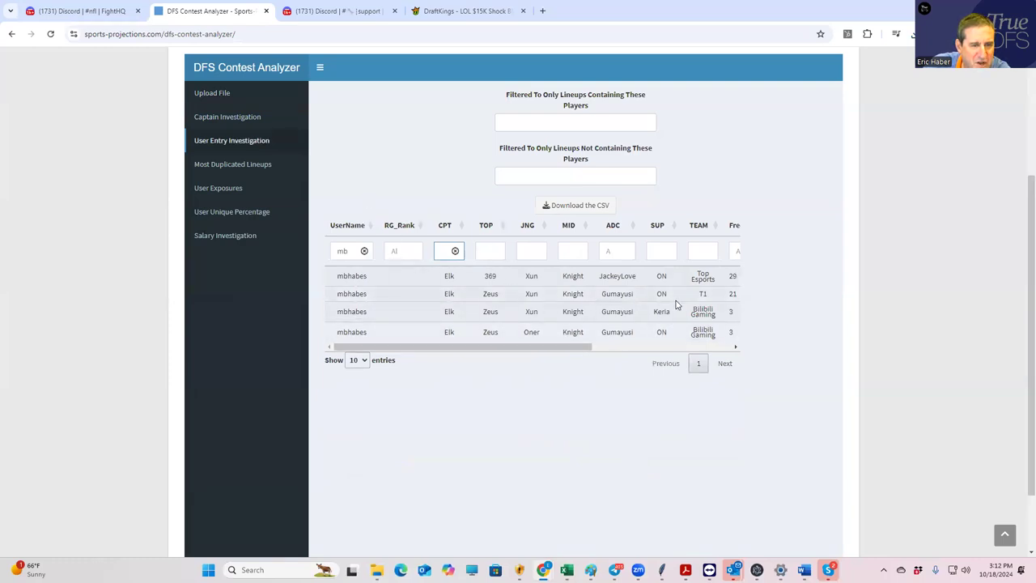
left_click(459, 11)
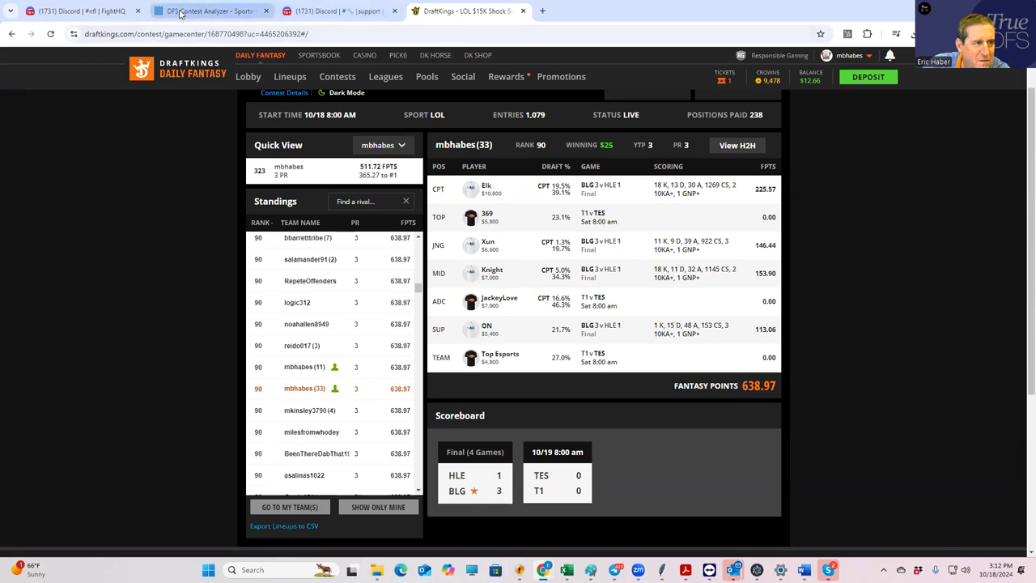
Scroll the four Elk-captain lineups to read Frequency 29, 21, 3 and 3, then back.
left_click(181, 14)
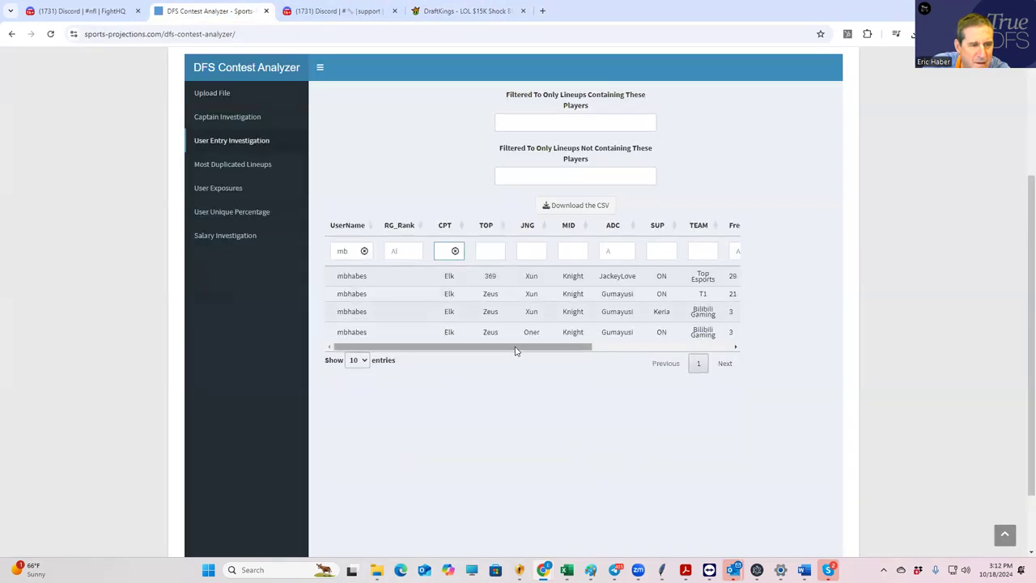
left_click_drag(525, 347, 502, 347)
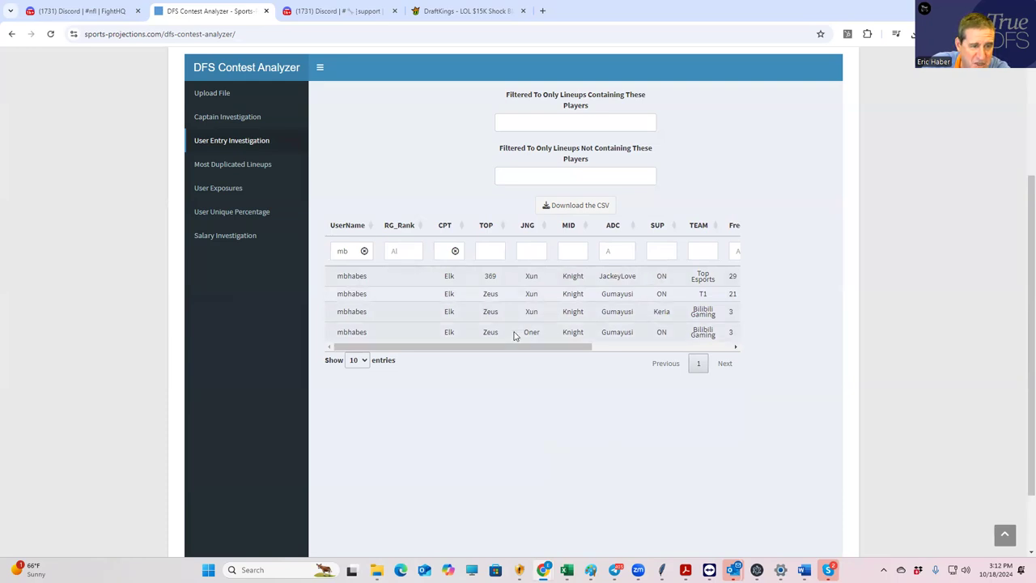
left_click_drag(558, 348, 595, 346)
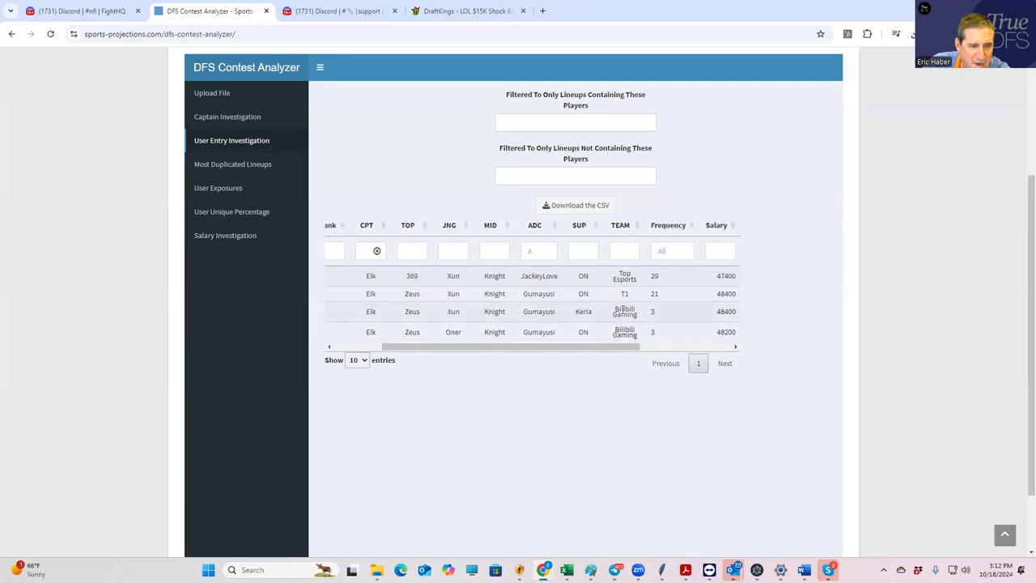
left_click_drag(583, 348, 620, 348)
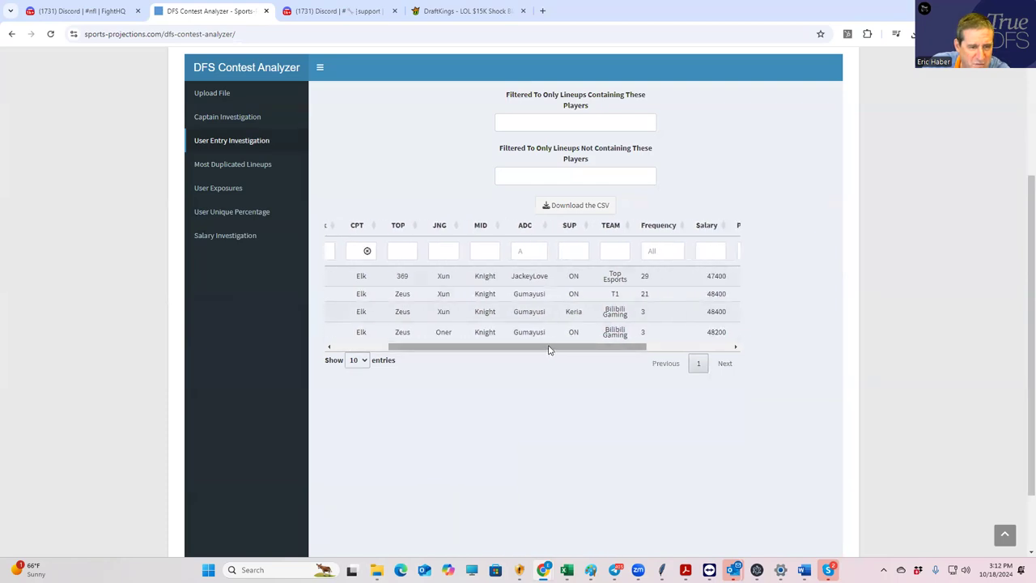
left_click_drag(552, 350, 491, 353)
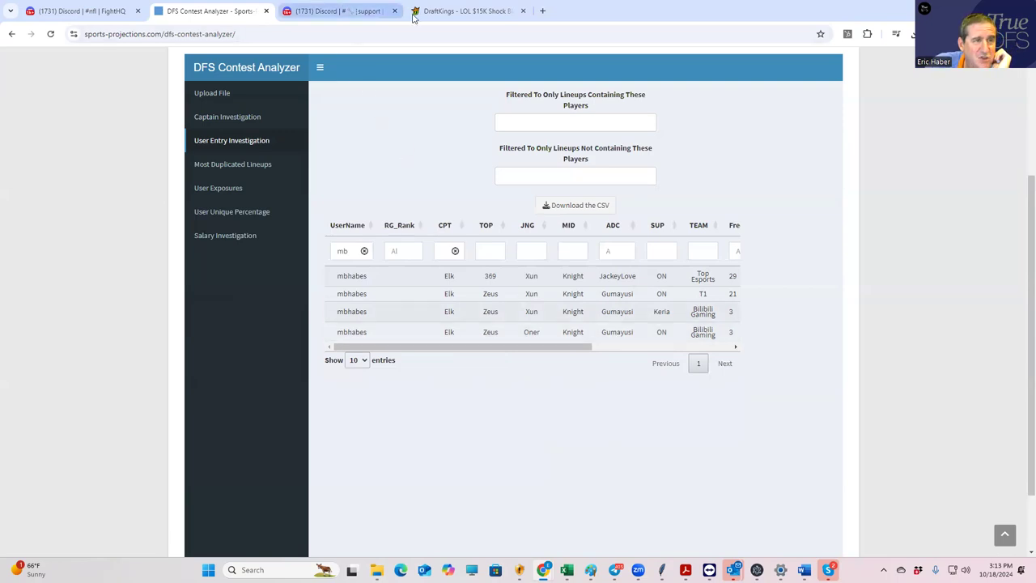
Show the user's rank 224 entry (613.91 points) on DraftKings, then return to the analyzer.
left_click(453, 11)
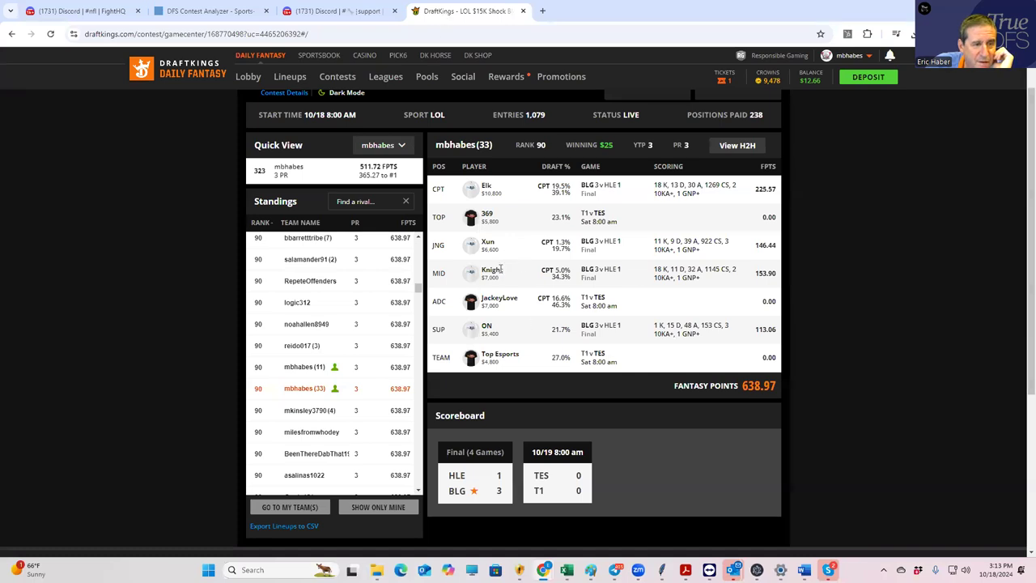
left_click(417, 491)
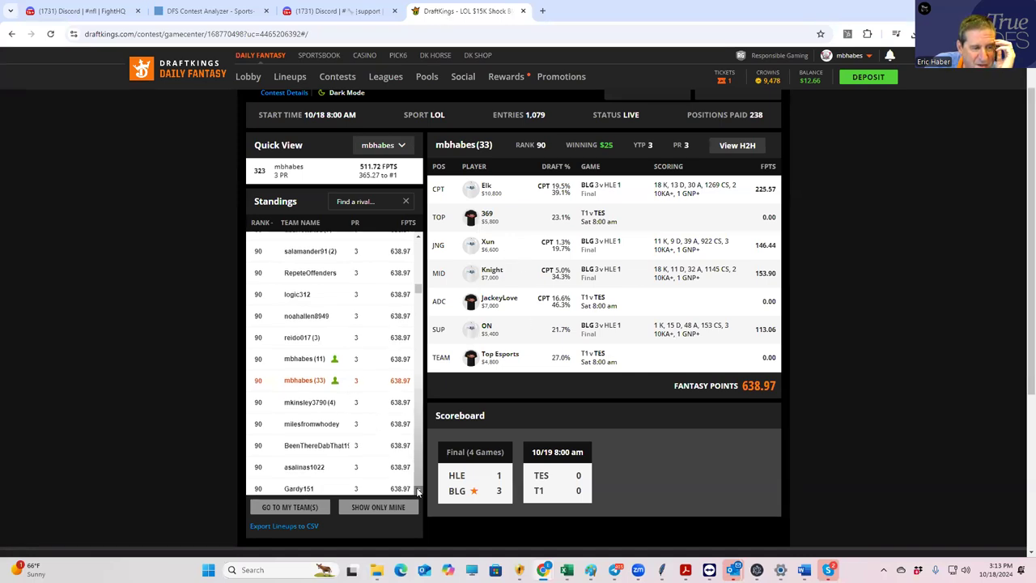
left_click_drag(418, 490, 418, 491)
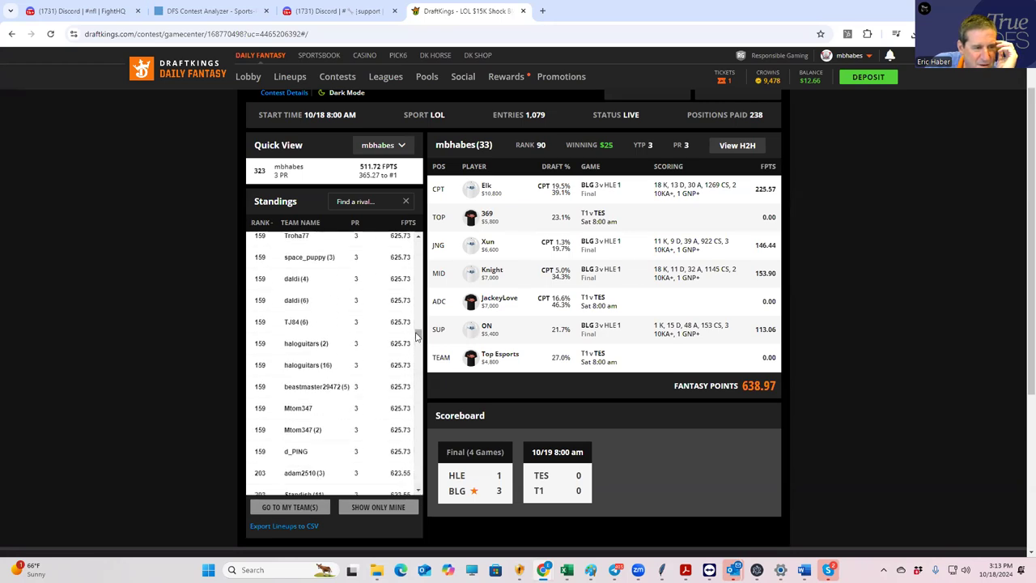
left_click_drag(418, 334, 417, 348)
left_click(316, 324)
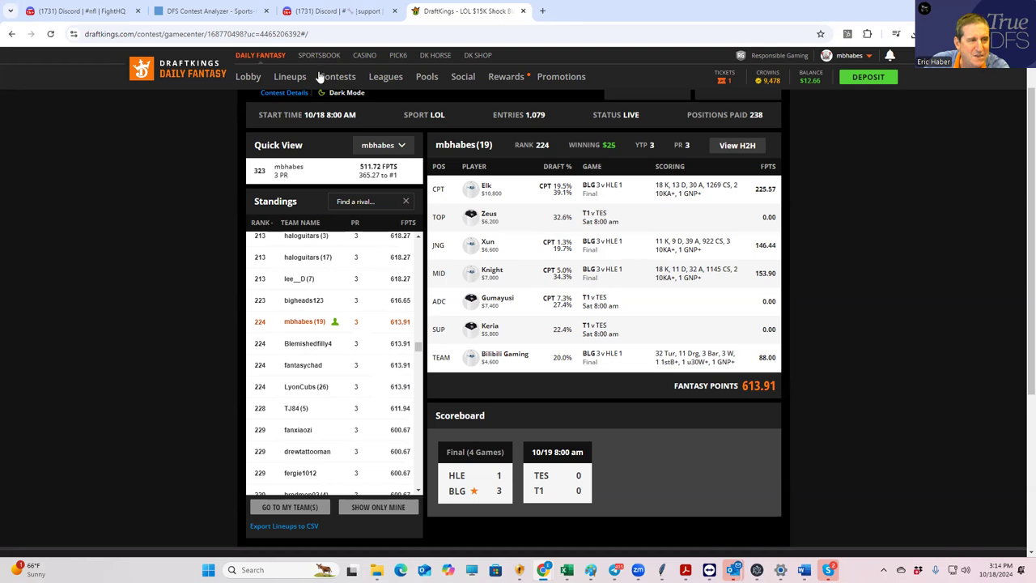
left_click(207, 12)
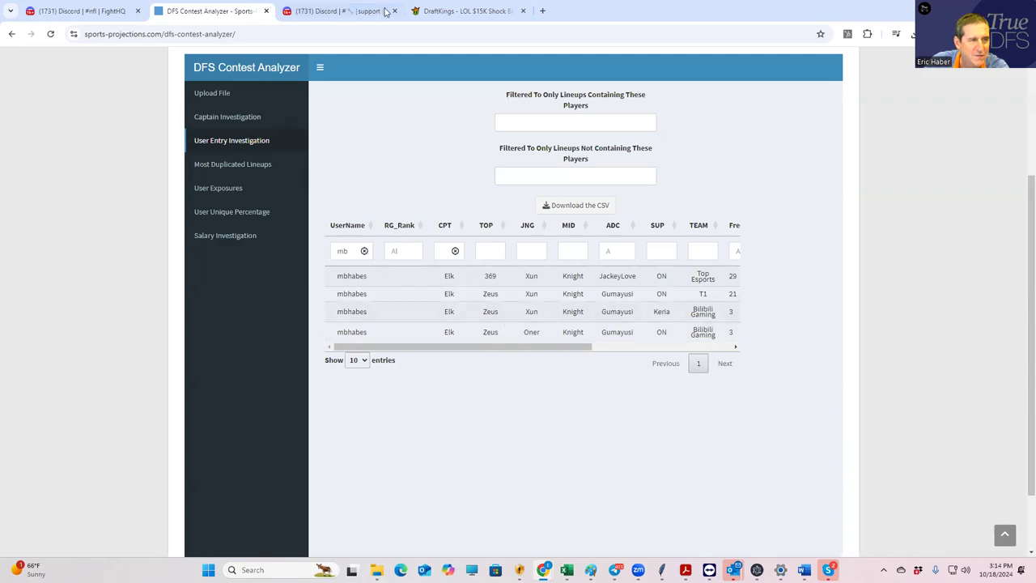
Scroll down and back up through the DraftKings contest standings.
left_click(431, 13)
scroll(360, 422, "down", 1)
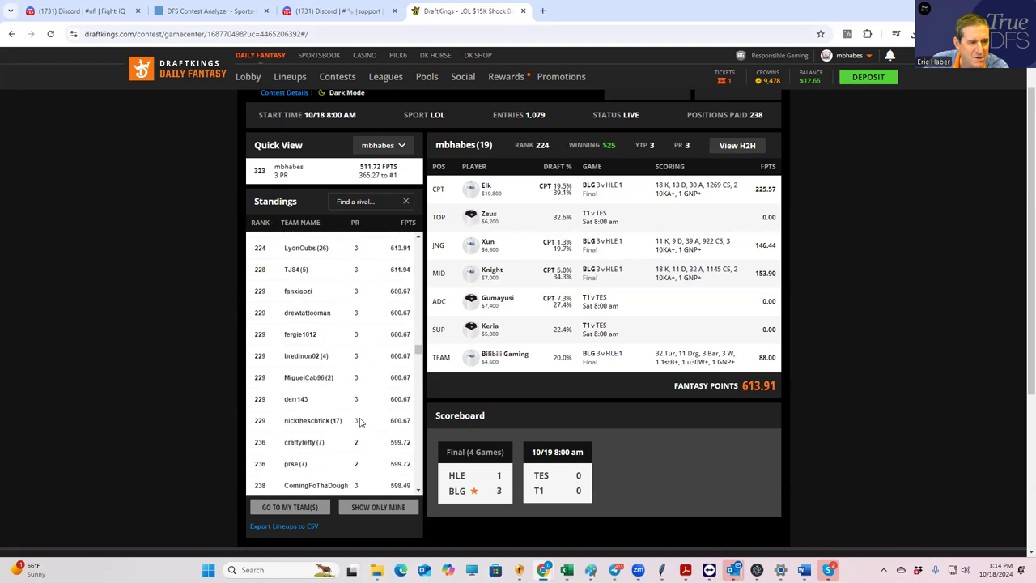
scroll(360, 421, "down", 1)
scroll(360, 417, "up", 3)
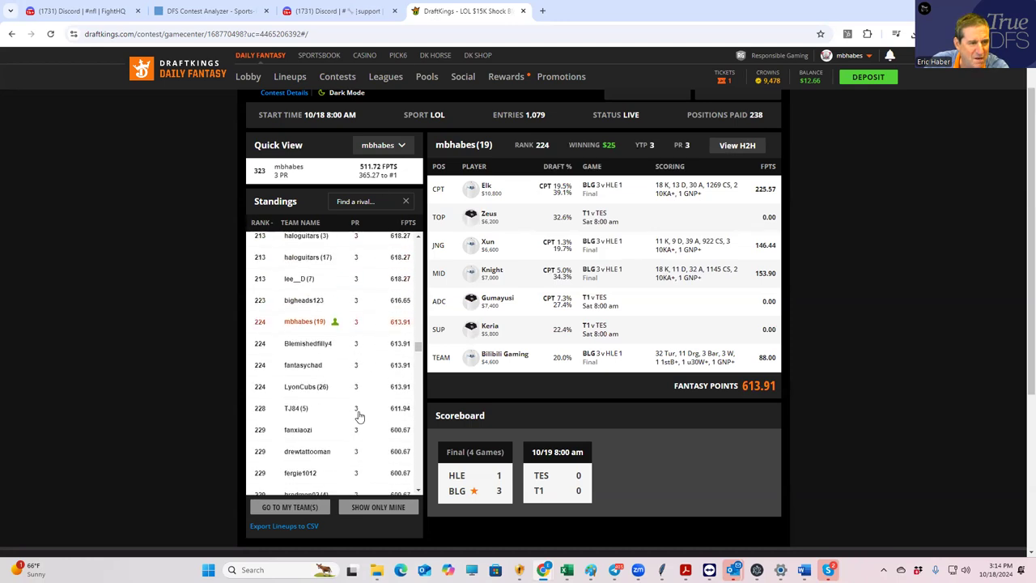
scroll(361, 416, "up", 2)
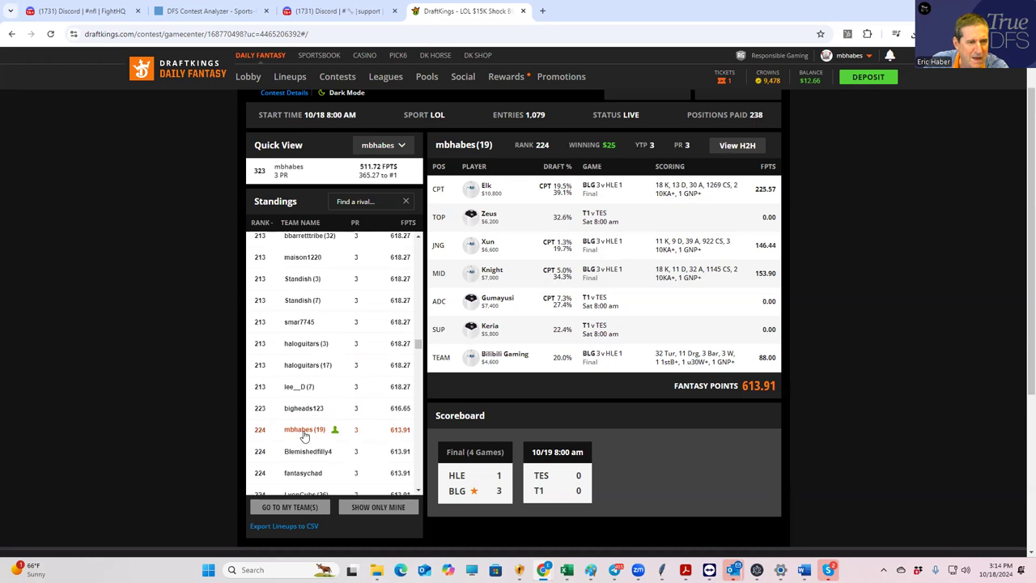
Check the analyzer's Frequency counts, then scroll the DraftKings Standings list to the 224th-place lineup.
left_click(209, 11)
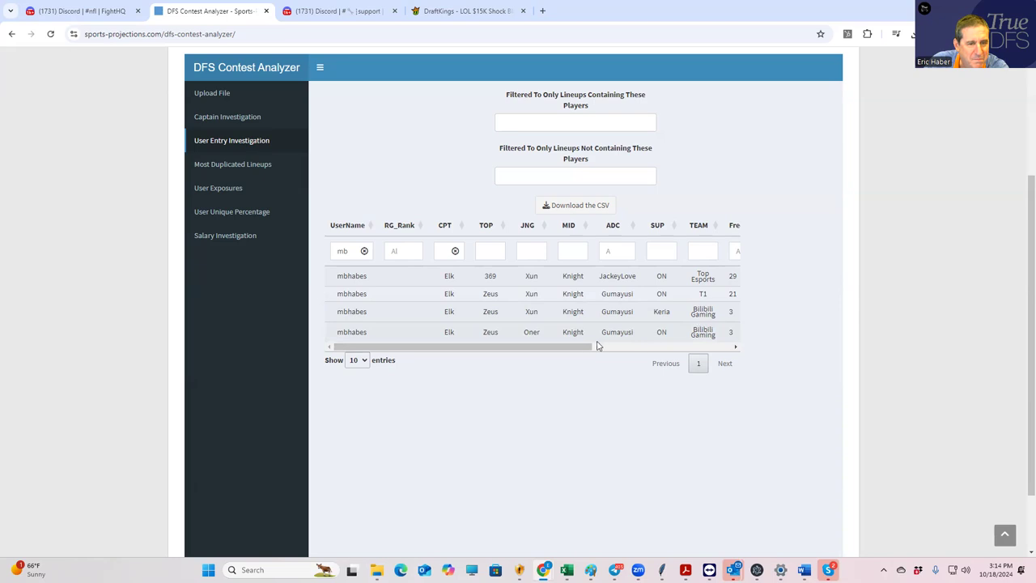
mouse_move(571, 347)
left_mouse_down()
mouse_move(600, 347)
mouse_move(572, 348)
left_mouse_up()
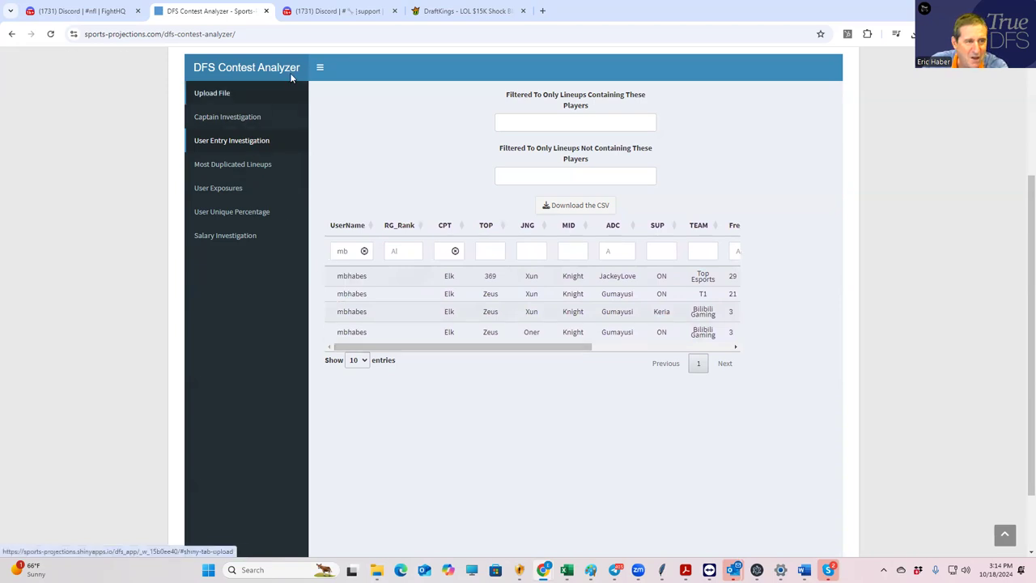
left_click(462, 11)
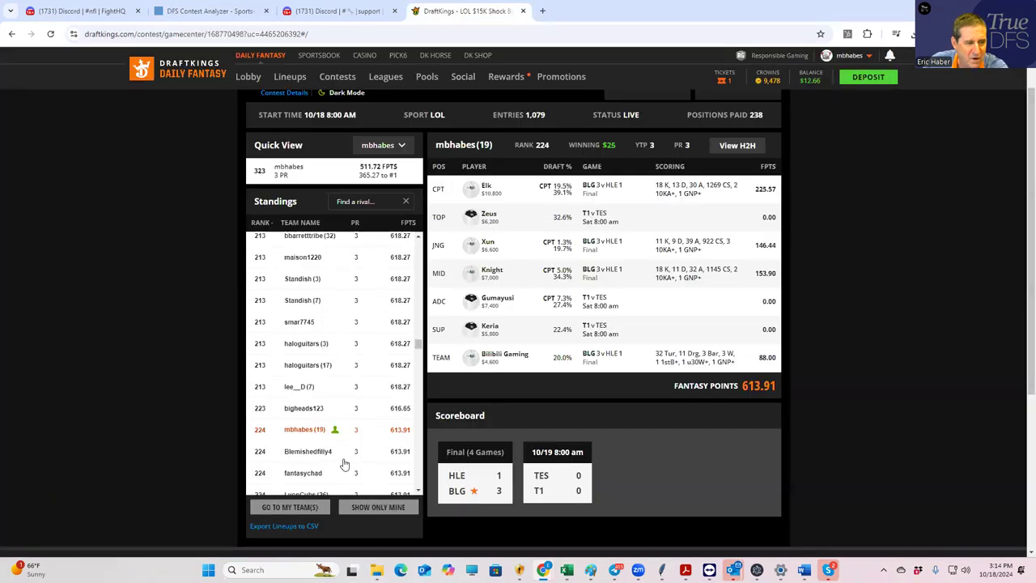
scroll(344, 460, "down", 8)
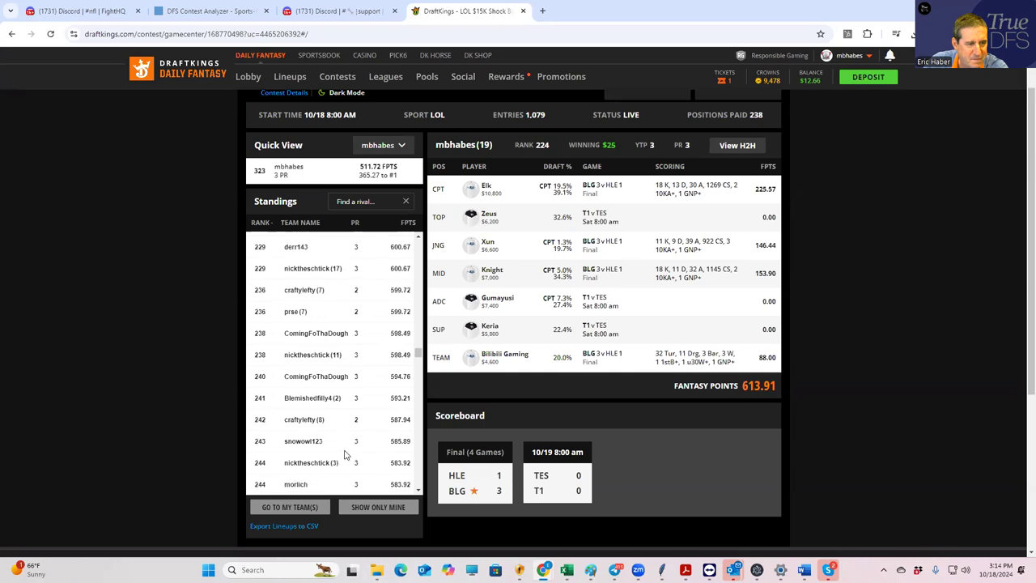
scroll(344, 455, "down", 3)
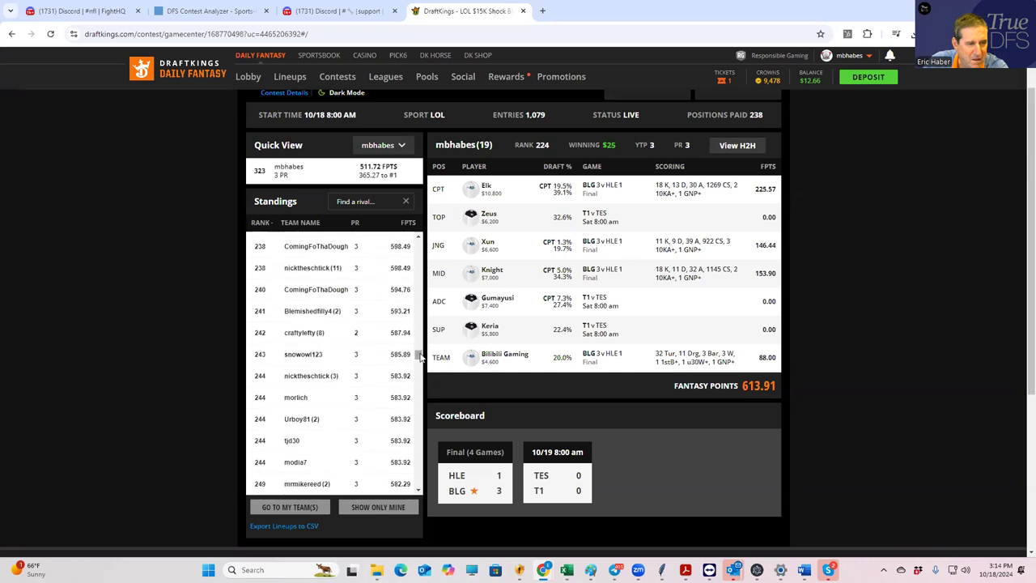
Sort the standings by players remaining (PR) and load entry 6's lineup.
left_click_drag(418, 356, 418, 241)
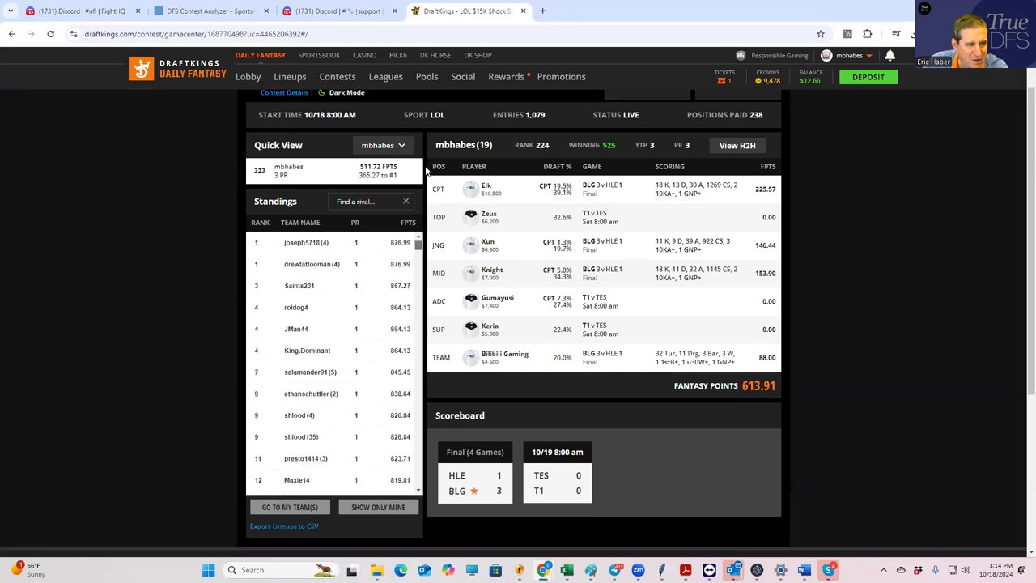
left_click(353, 223)
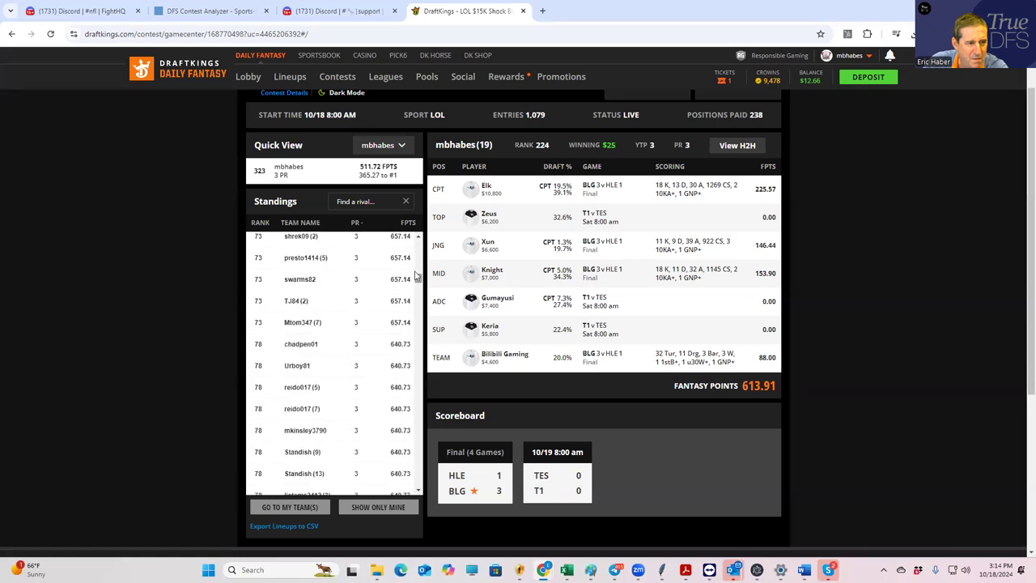
left_click_drag(415, 241, 417, 256)
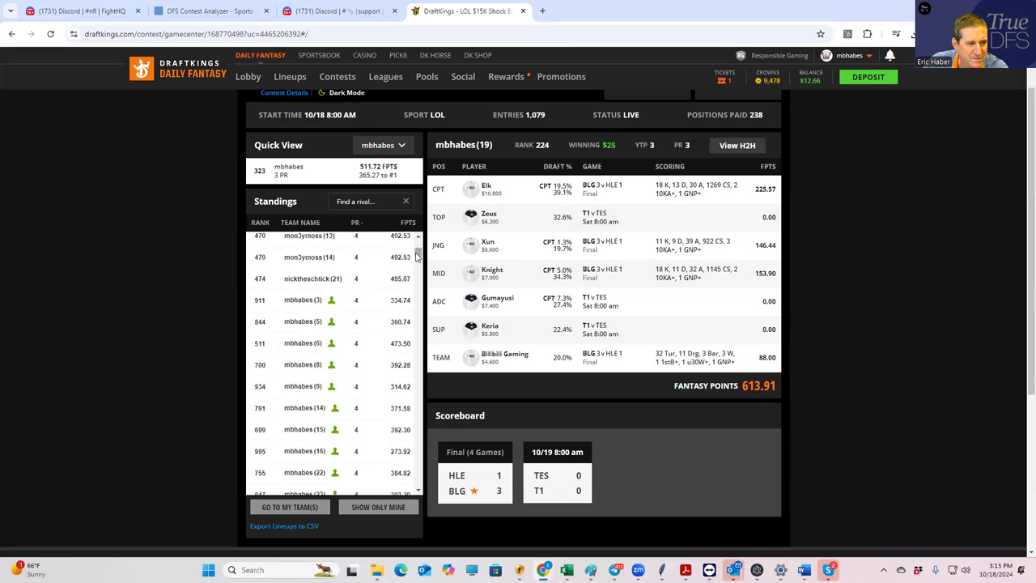
left_click(314, 350)
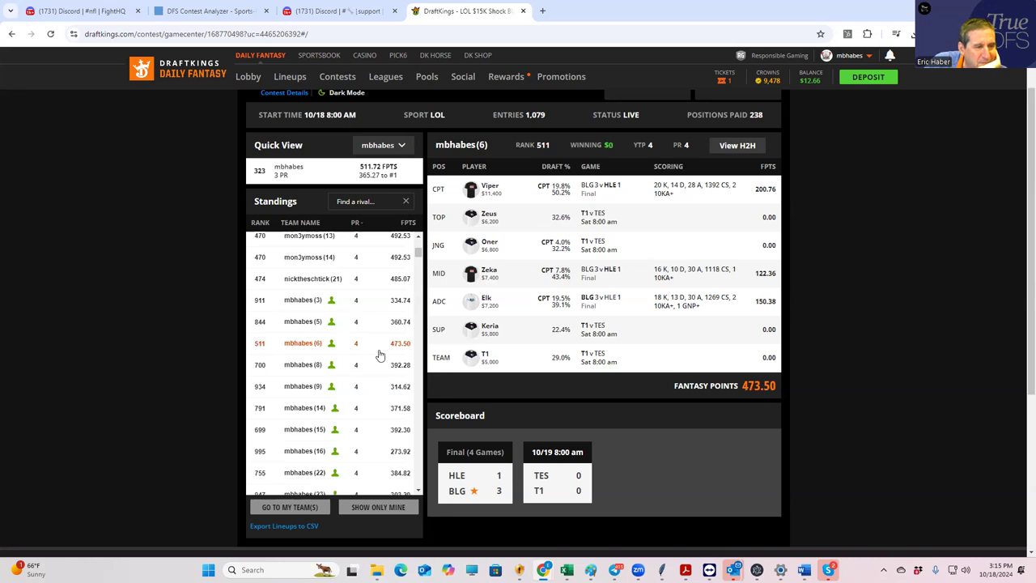
Step through your entries 31, 35, 24, 23, 22, 16 and 15, ending on entry 15.
scroll(357, 430, "down", 1)
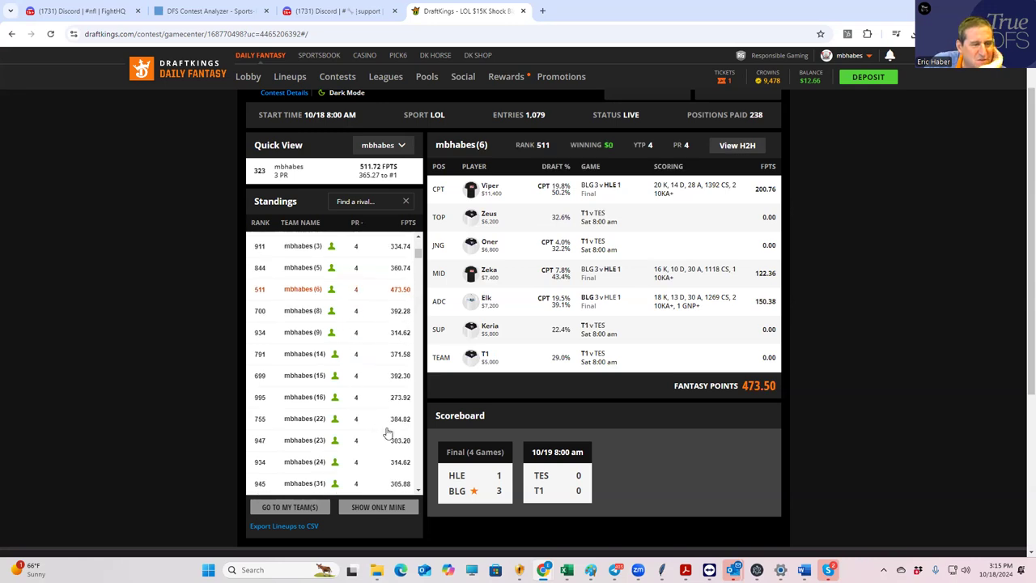
scroll(387, 433, "down", 2)
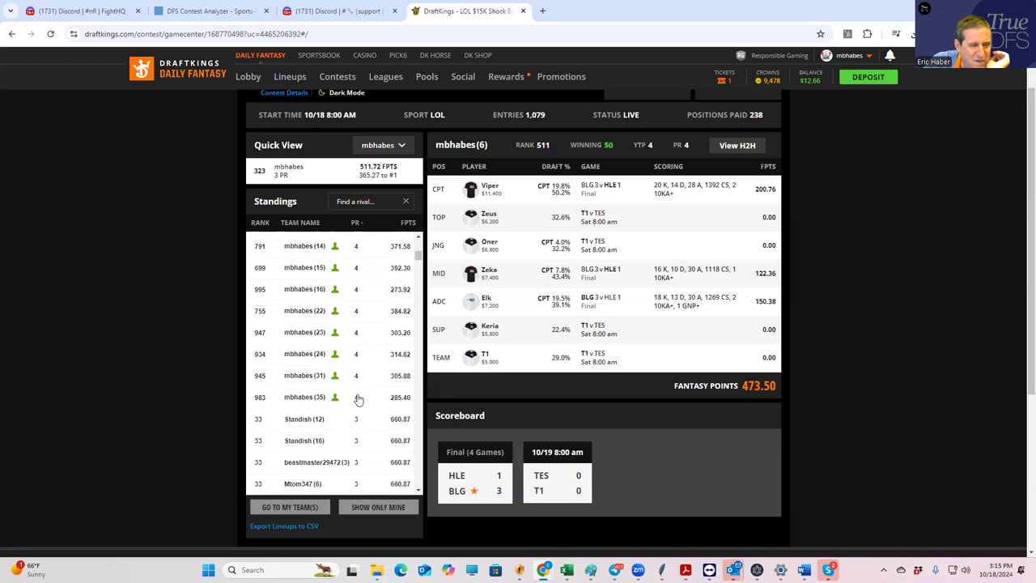
left_click(344, 385)
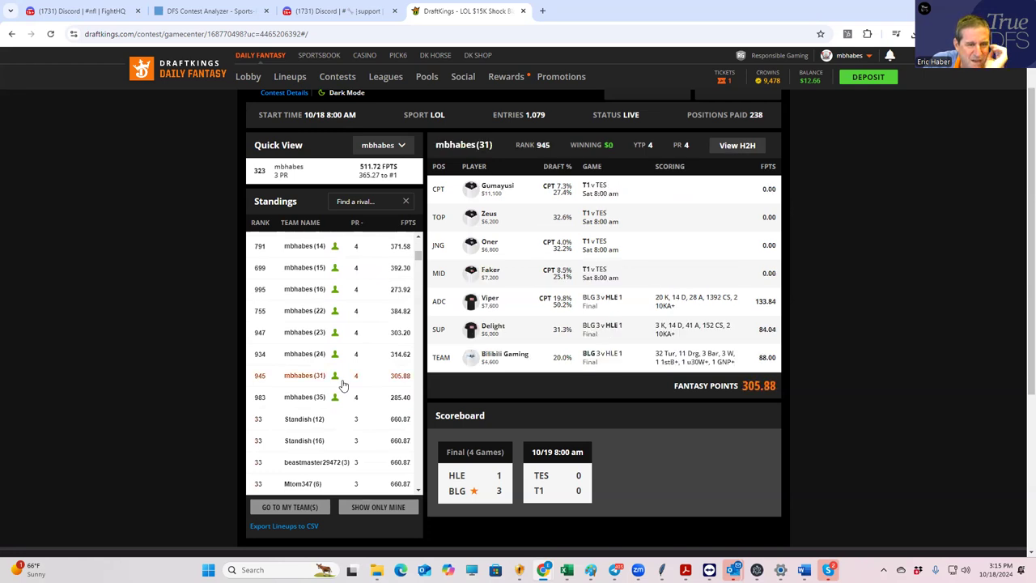
left_click(337, 402)
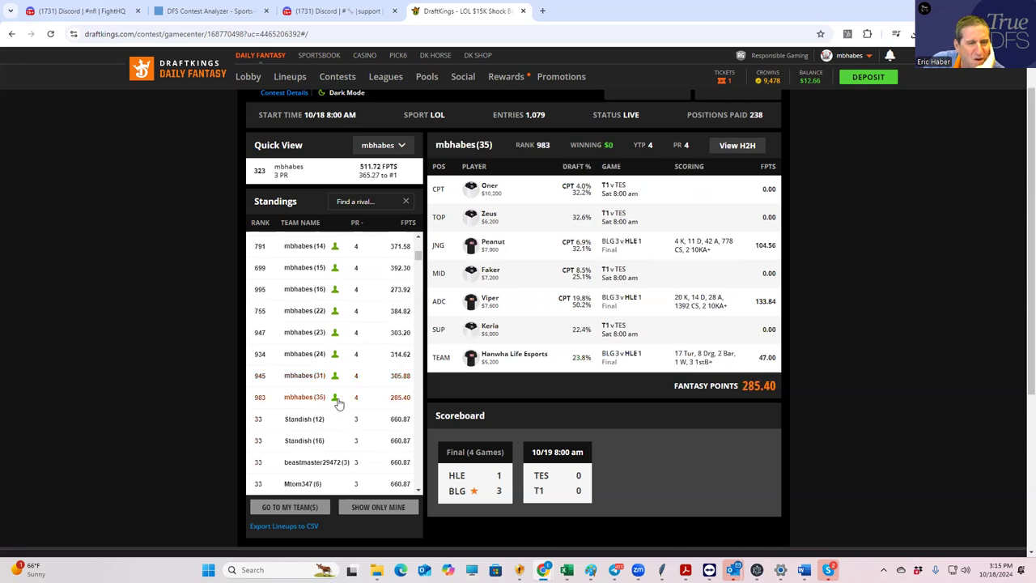
left_click(346, 364)
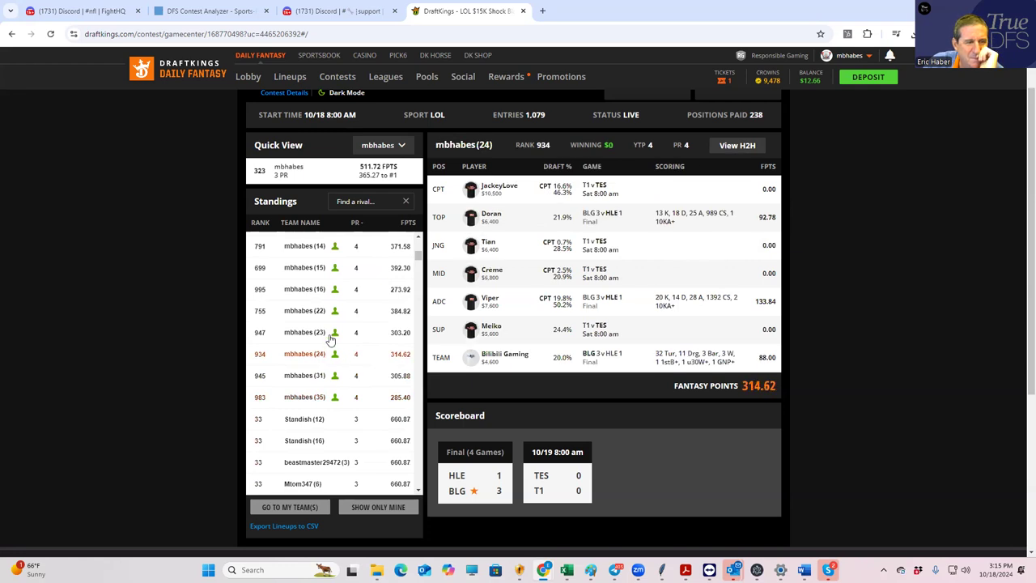
left_click(330, 338)
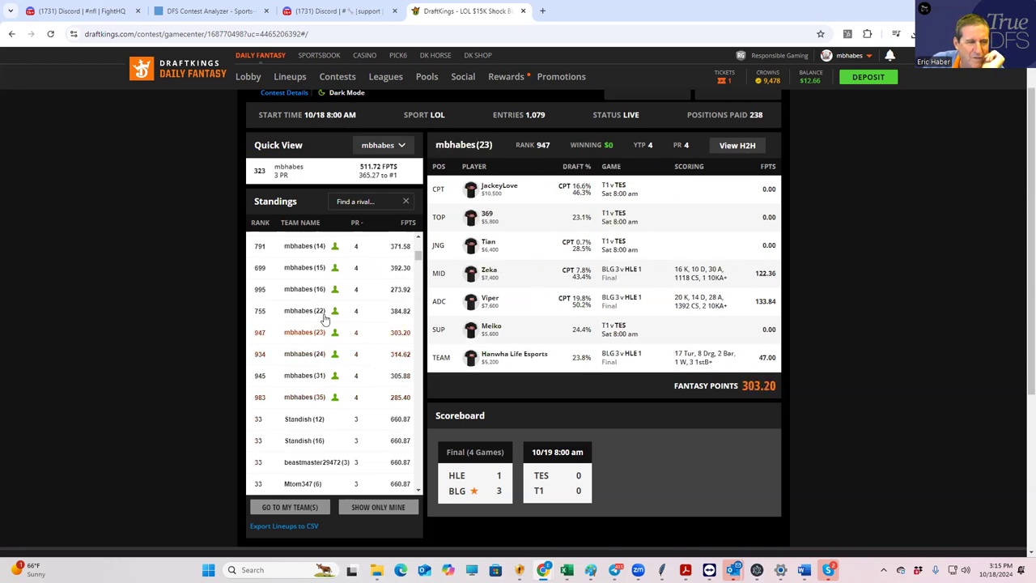
left_click(322, 316)
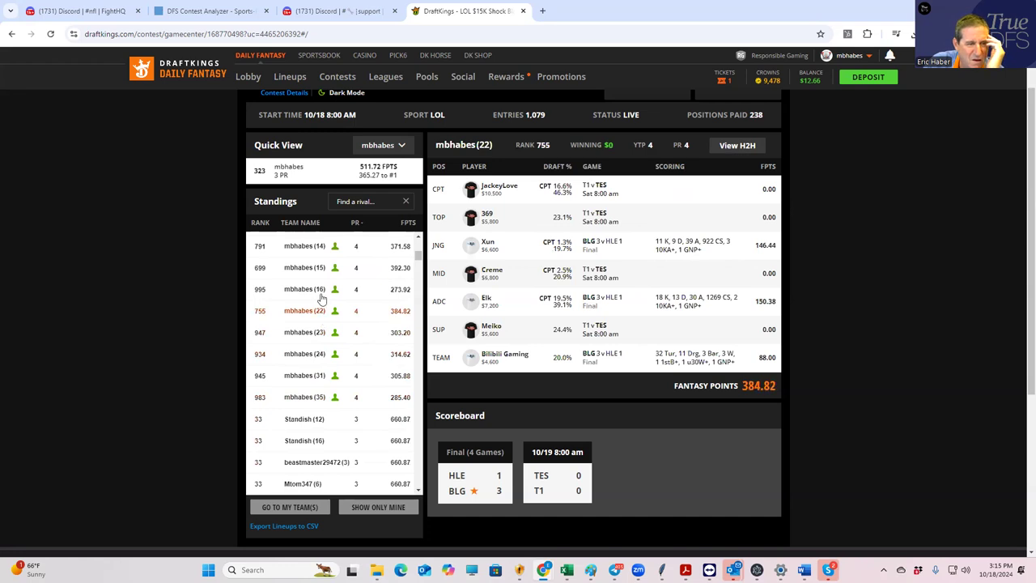
left_click(320, 296)
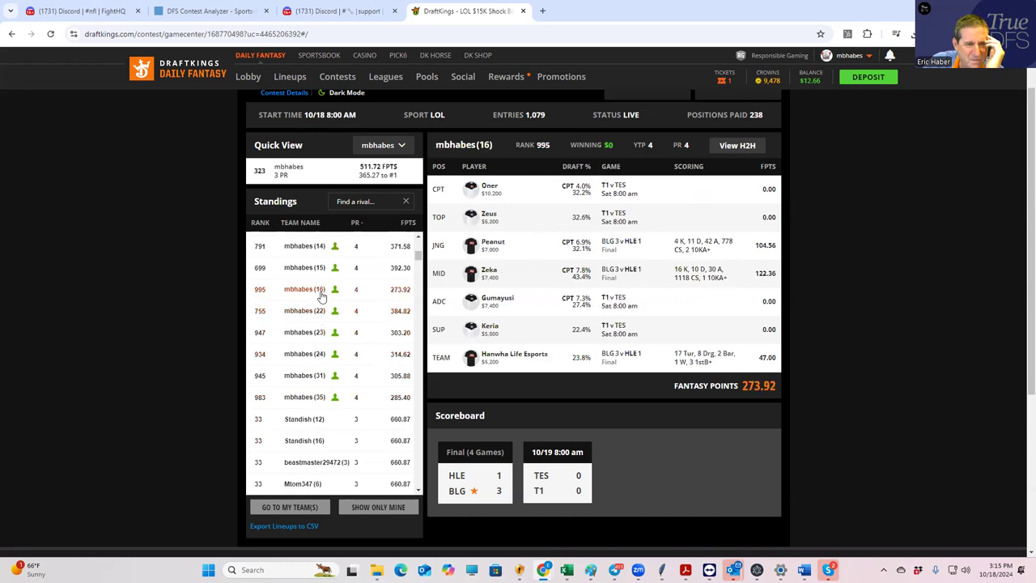
left_click(319, 278)
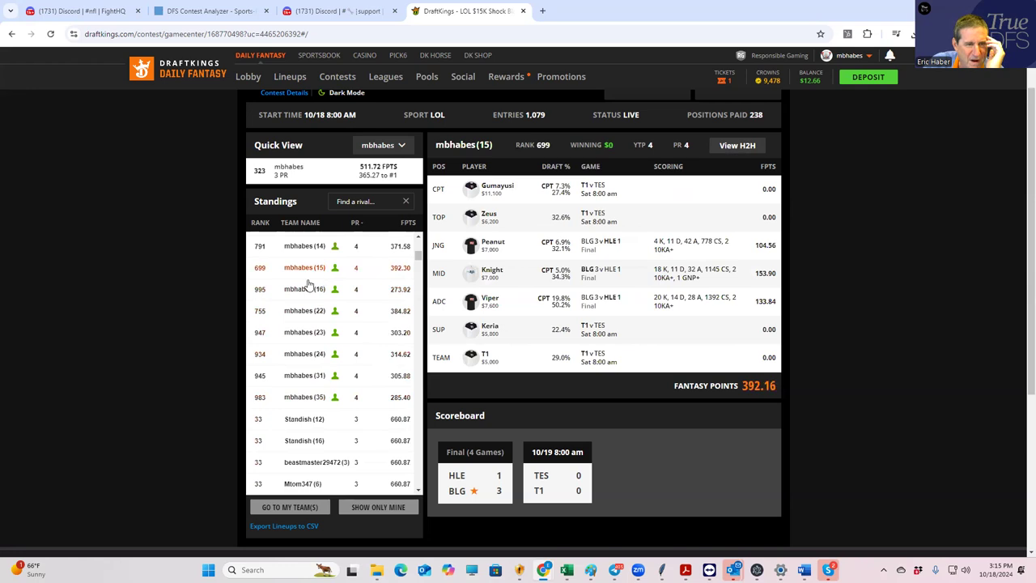
scroll(356, 291, "up", 1)
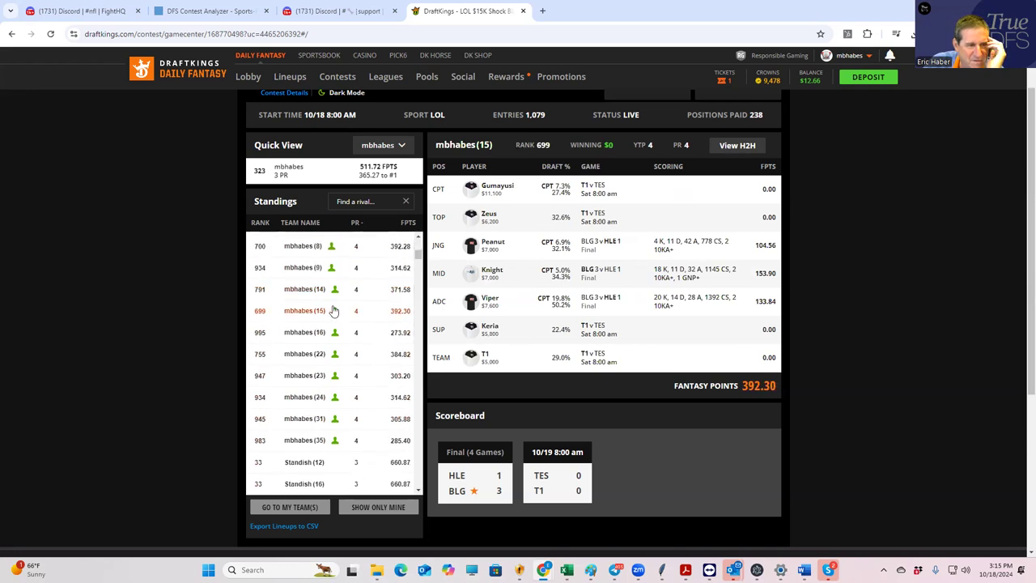
Load entry 14's lineup: rank 791, 371.58 points, JackeyLove at captain.
left_click(322, 297)
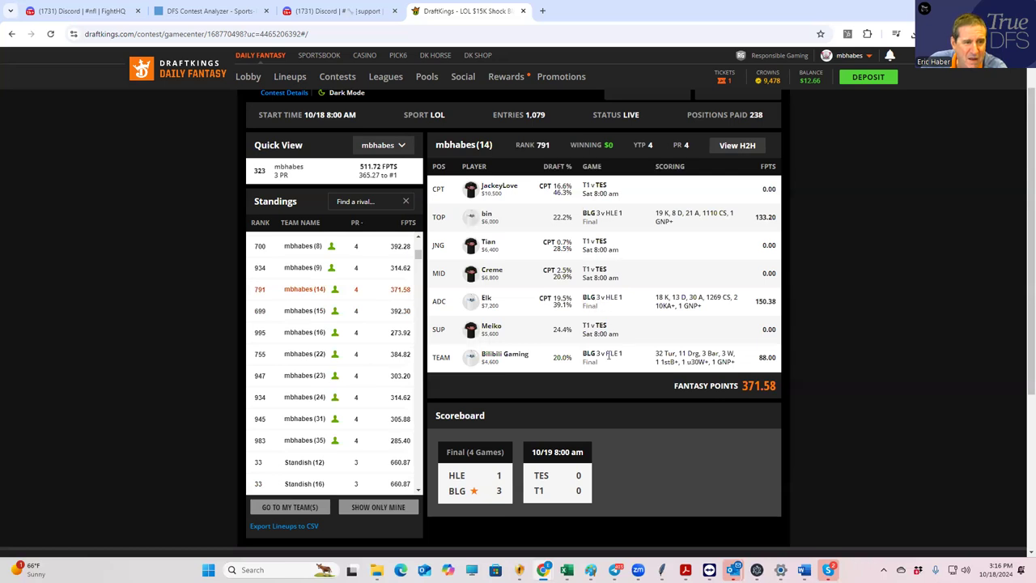
In the analyzer, replace the captain filter with 'J' for JackeyLove.
left_click(209, 10)
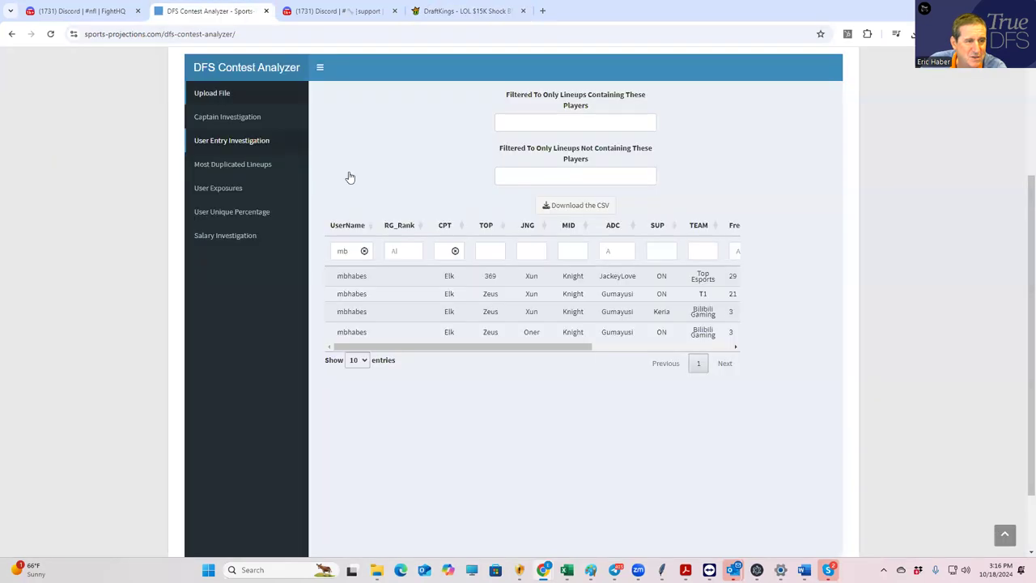
left_click(415, 251)
left_click(455, 251)
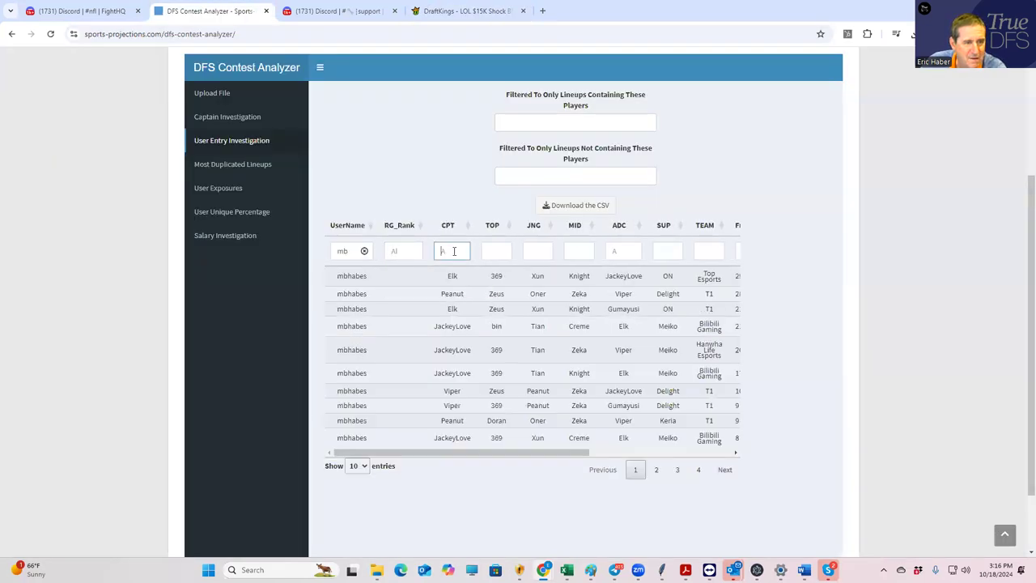
type("J")
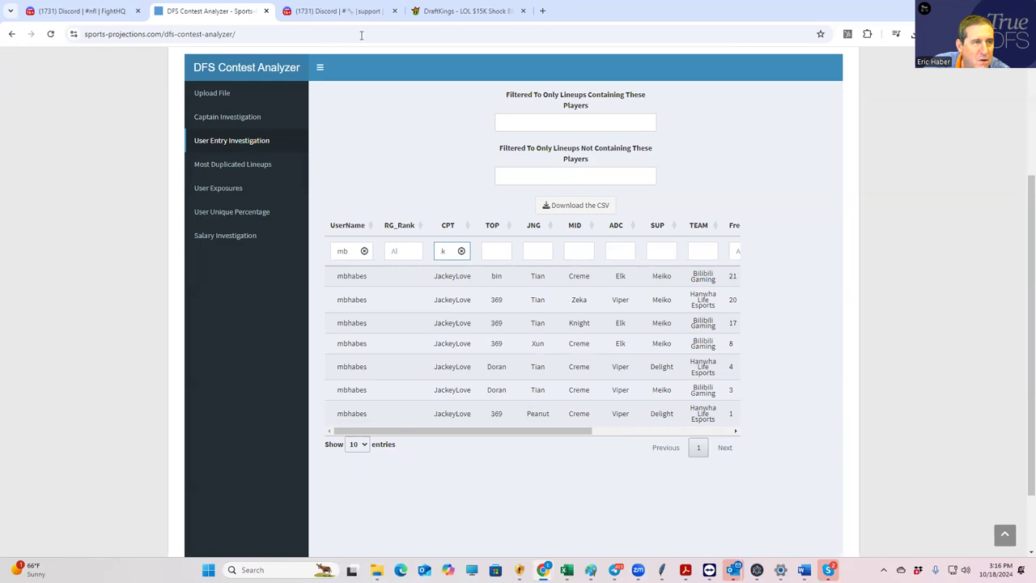
Filter the TOP column to 'bin', leaving one Bilibili Gaming lineup with frequency 21.
left_click(477, 11)
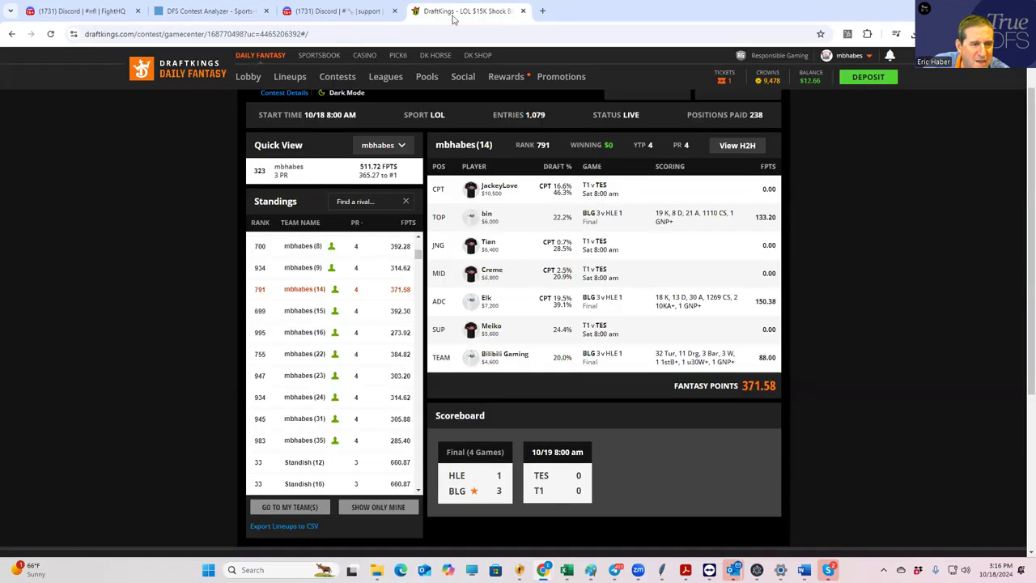
left_click(208, 16)
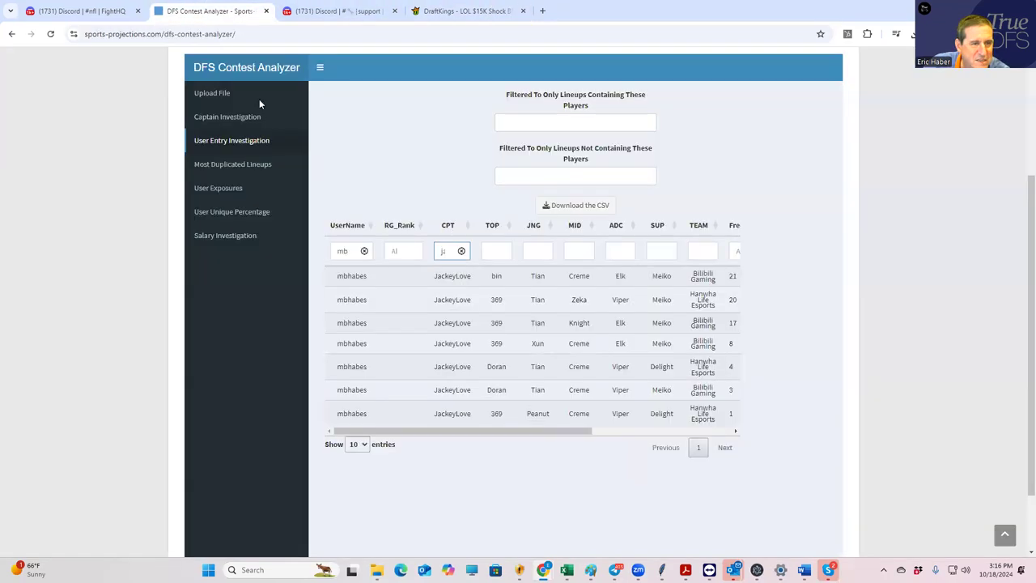
left_click(500, 250)
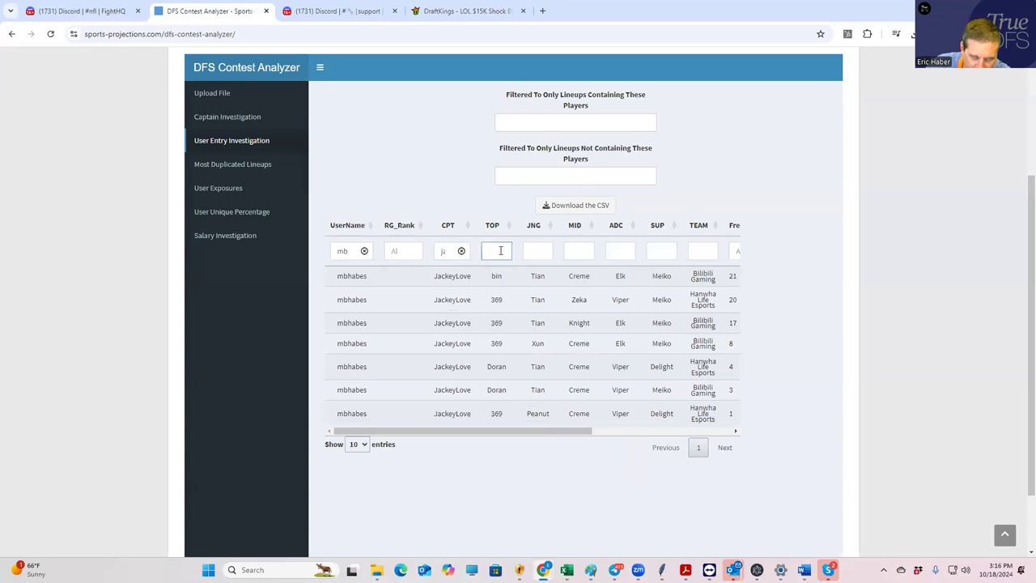
type("bin")
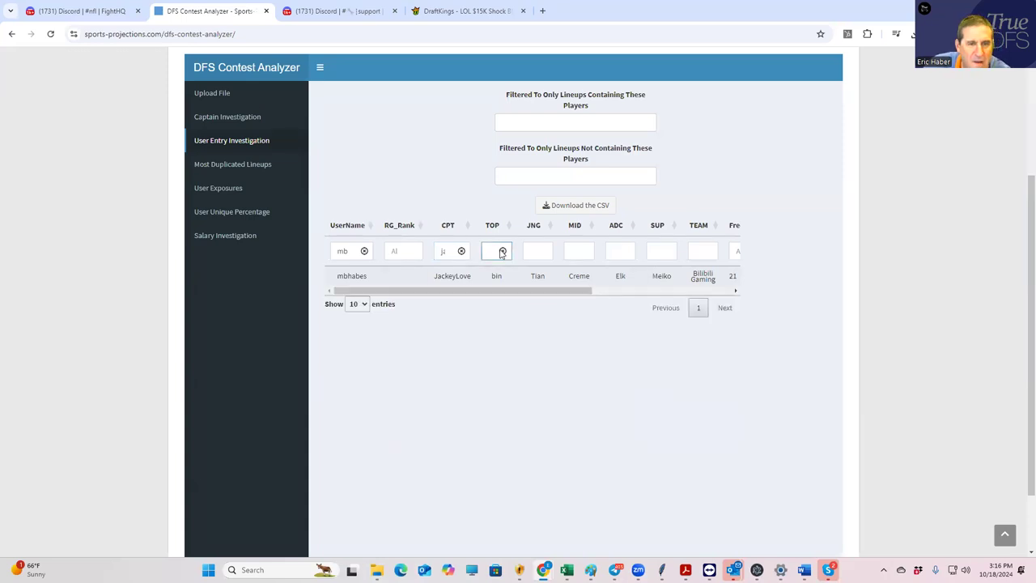
left_click_drag(567, 292, 484, 291)
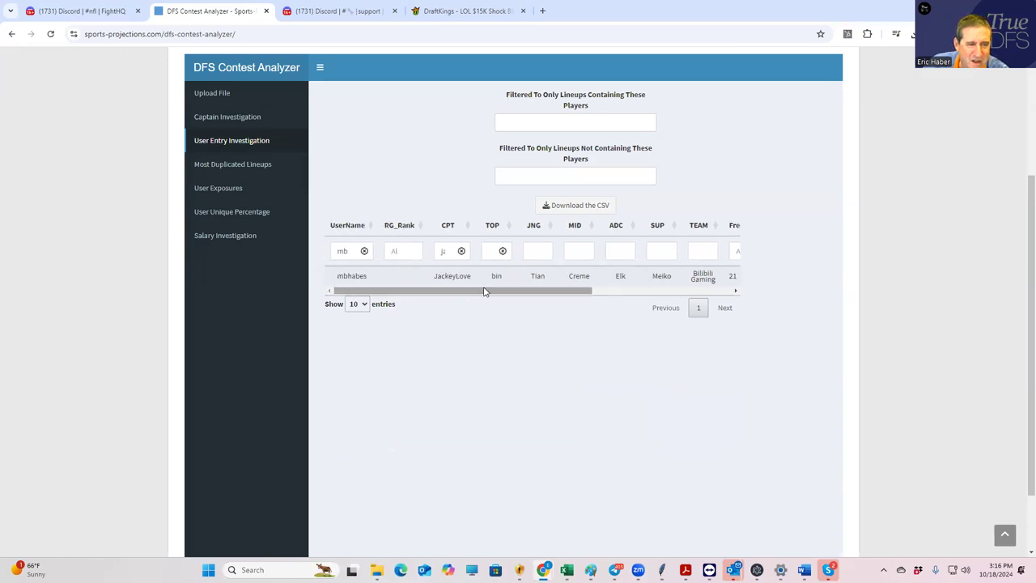
Compare entries 8 and 14 in DraftKings, ending on entry 8 with 392.28 points.
left_click(325, 11)
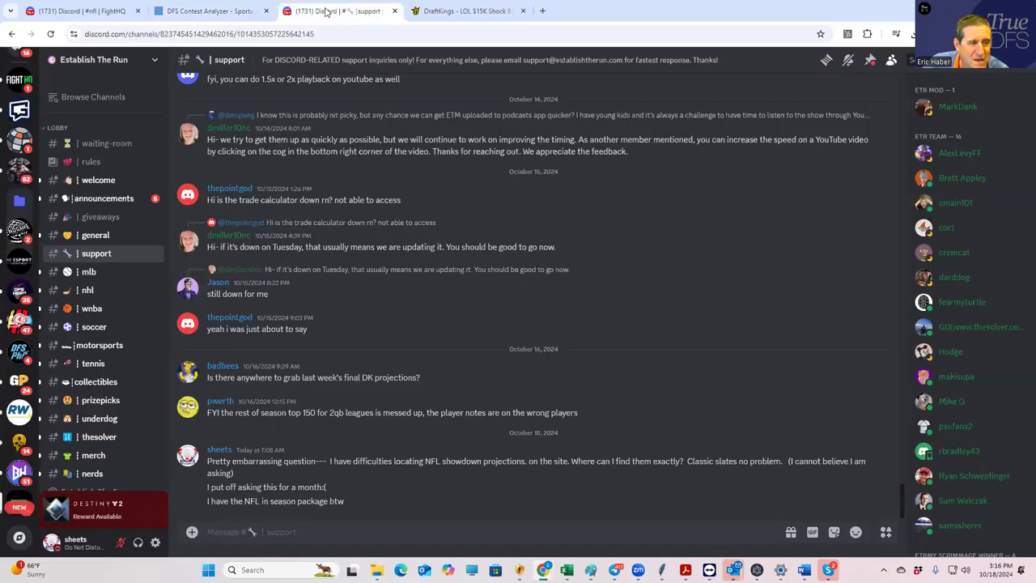
left_click(463, 12)
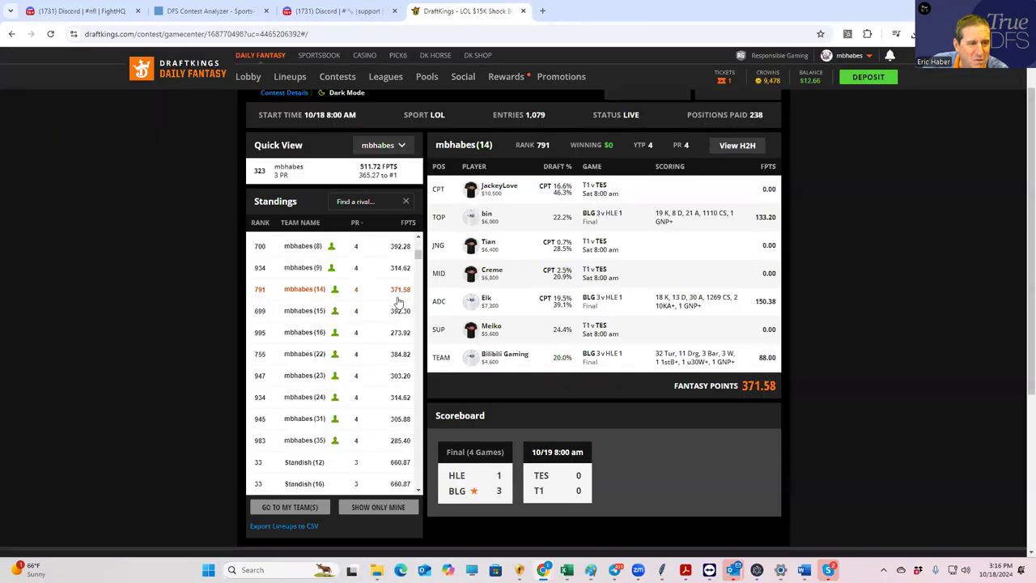
left_click(380, 251)
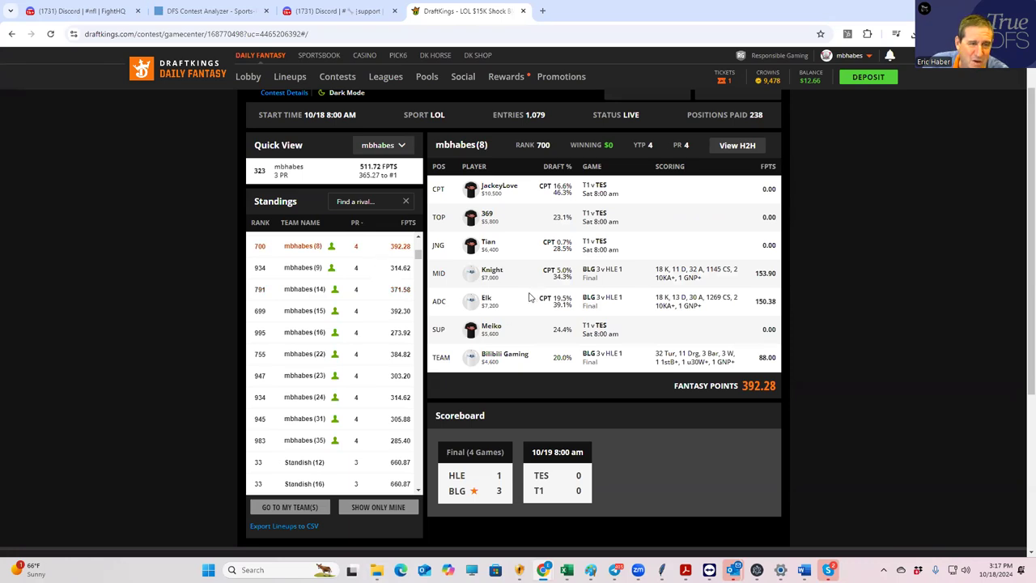
left_click(394, 290)
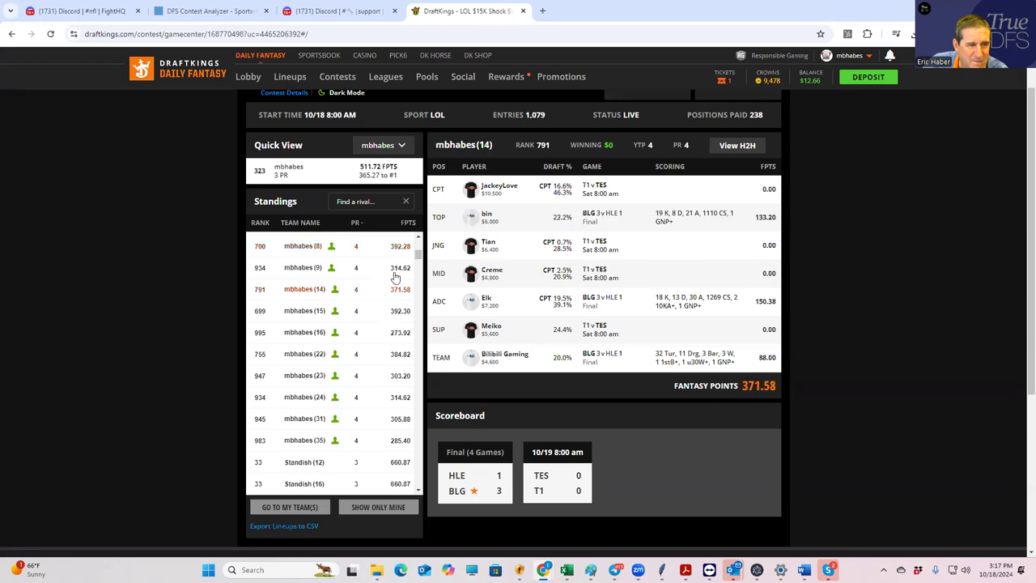
left_click(399, 247)
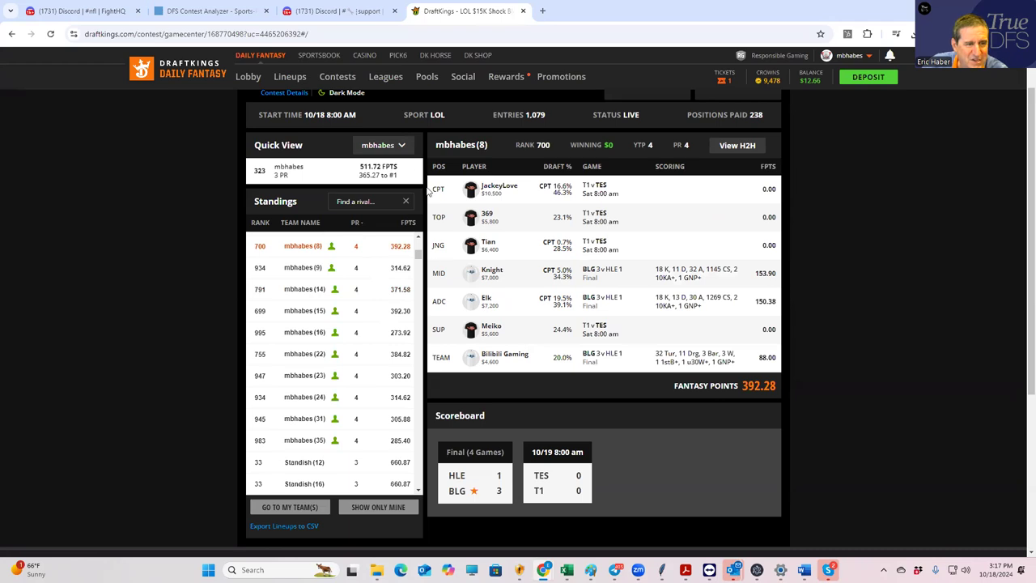
Change the analyzer's TOP filter to '3' to show the four 369-top lineups, then return to DraftKings.
left_click(197, 21)
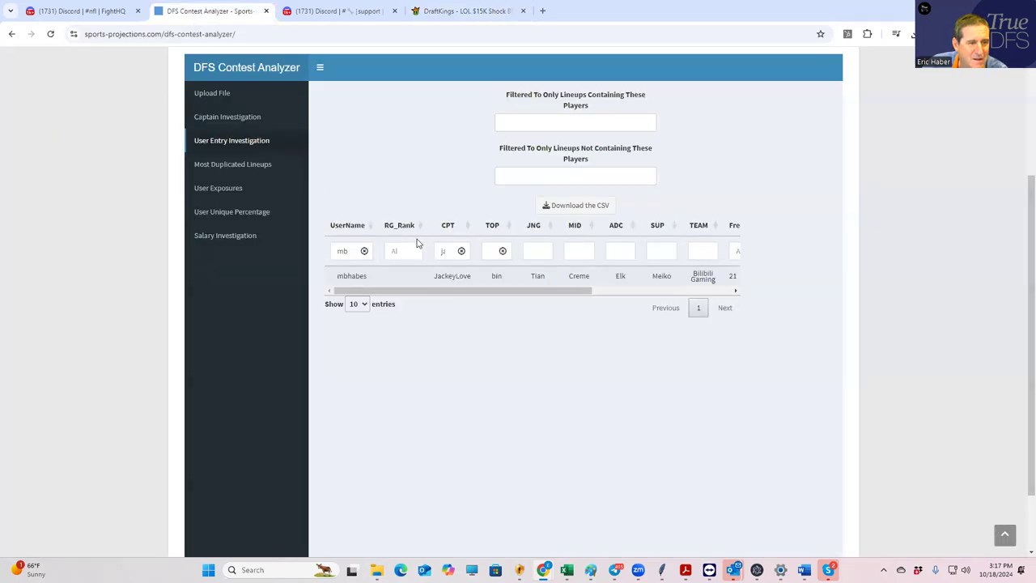
left_click(502, 250)
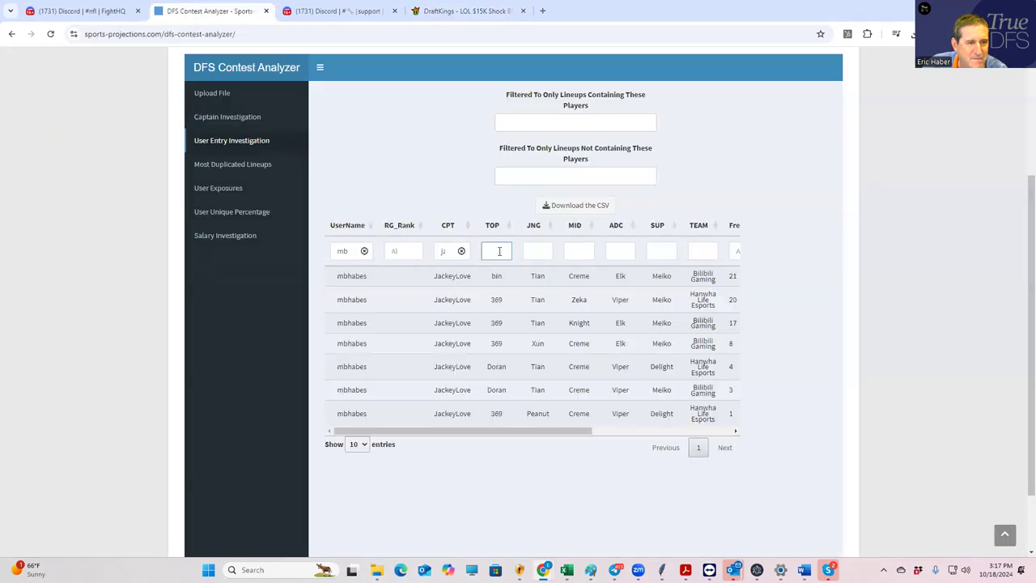
type("3")
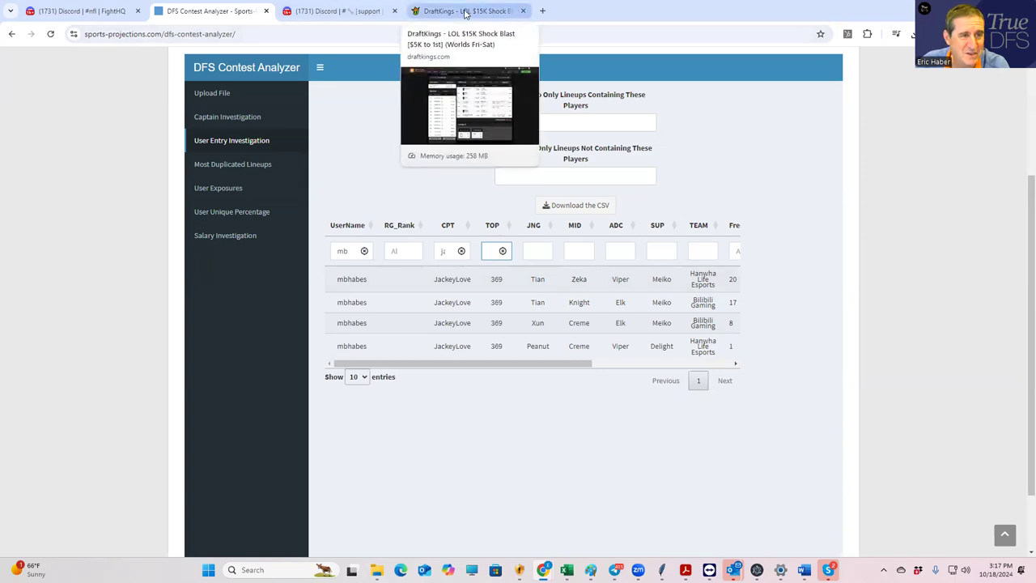
left_click(465, 14)
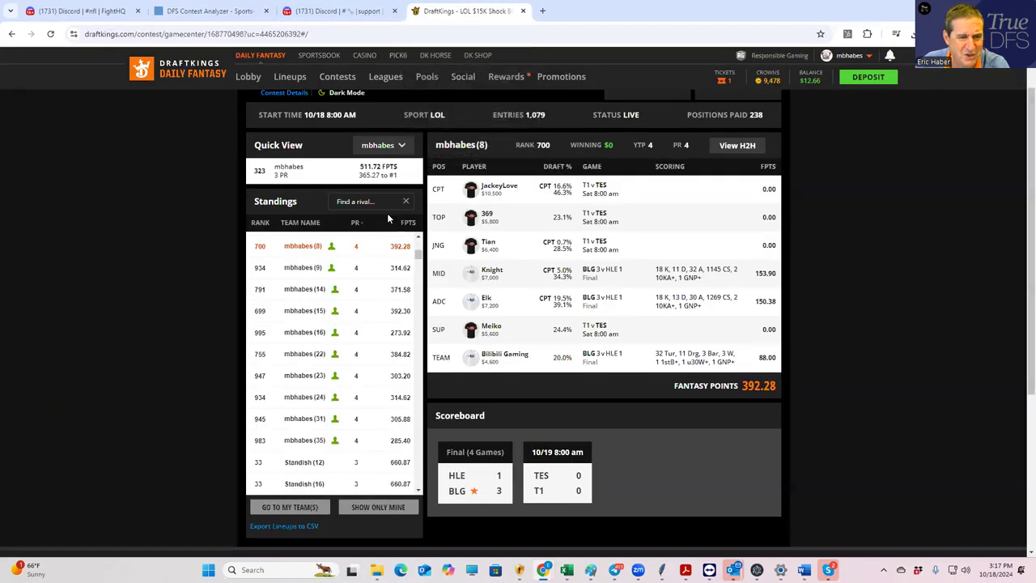